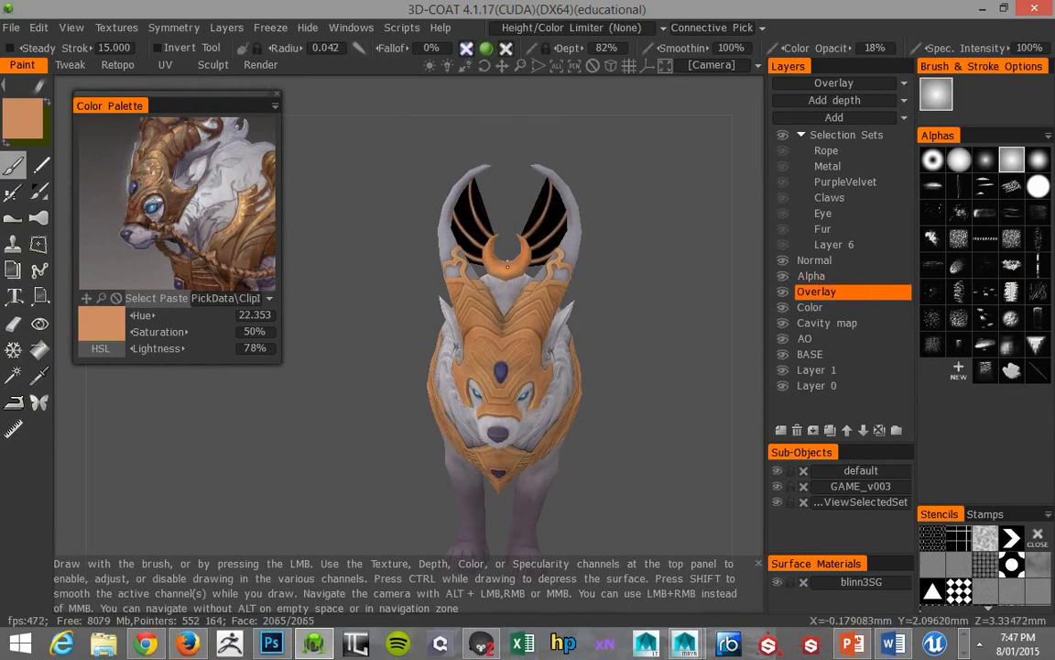
- Sample a dark brown (hue 10.5, saturation 35%, lightness 43%) from the reference headpiece for shading the golden crescent on the Overlay layer
{"action": "left_click_drag", "start_coordinate": [513, 138], "coordinate": [361, 232]}
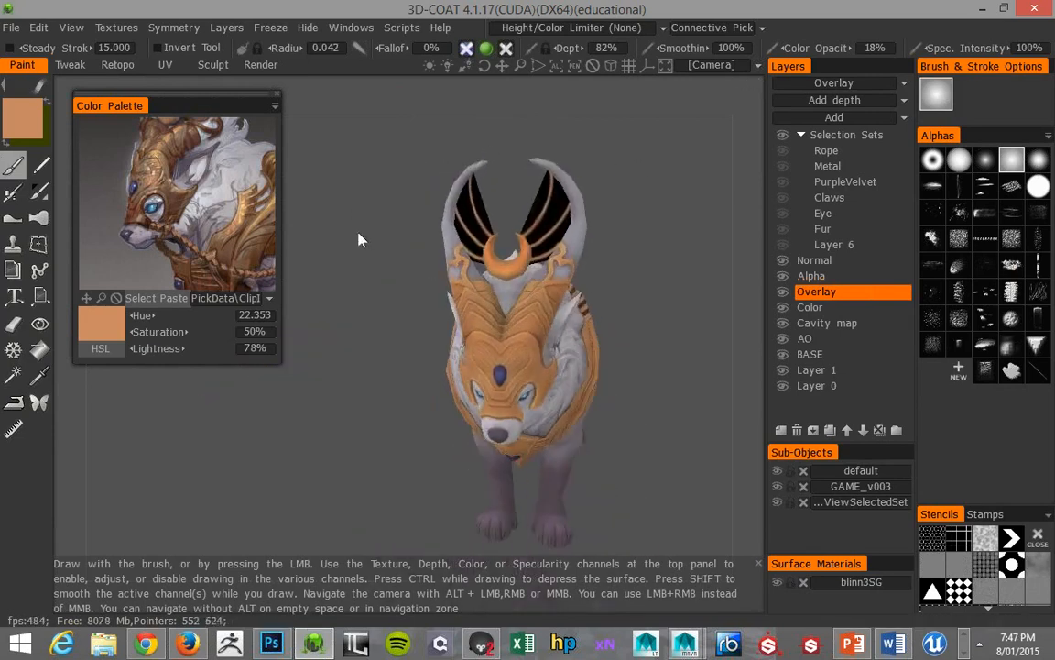
{"action": "middle_click_drag", "start_coordinate": [226, 187], "coordinate": [224, 200]}
{"action": "scroll", "coordinate": [199, 176], "scroll_direction": "up", "scroll_amount": 3}
{"action": "left_click", "coordinate": [182, 183]}
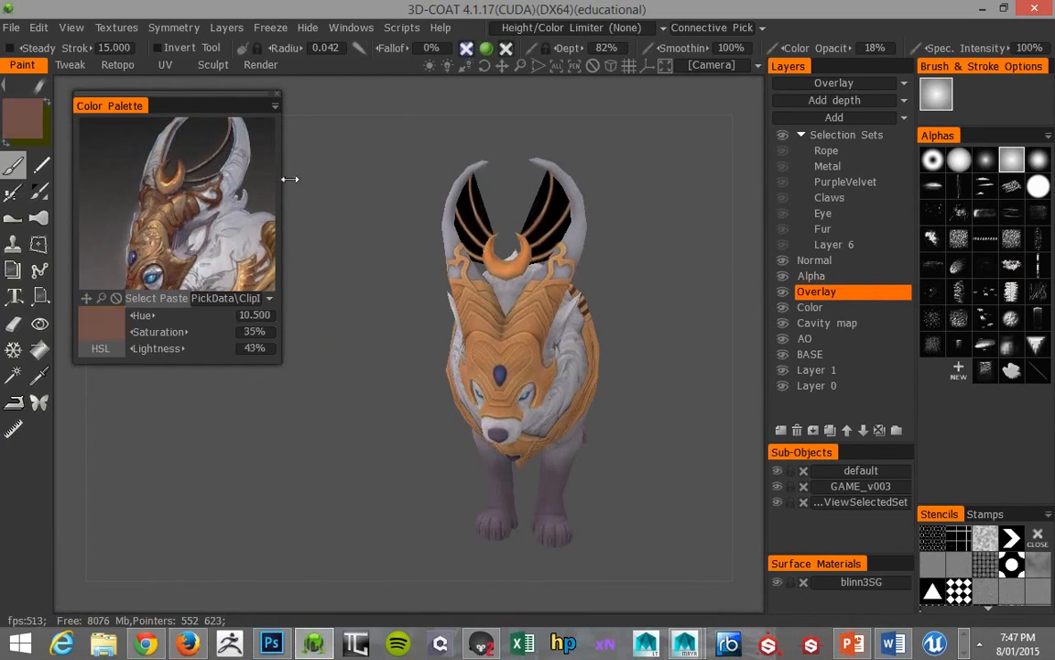
{"action": "left_click_drag", "start_coordinate": [503, 261], "coordinate": [438, 213], "text": "alt"}
{"action": "mouse_move", "coordinate": [487, 271]}
{"action": "left_mouse_down", "text": "alt"}
{"action": "mouse_move", "coordinate": [524, 165]}
{"action": "mouse_move", "coordinate": [496, 263]}
{"action": "left_mouse_up", "text": "alt"}
{"action": "left_click_drag", "start_coordinate": [591, 282], "coordinate": [451, 256], "text": "alt"}
- Sample a lighter brown (hue 23.529, saturation 34%, lightness 58%) from the reference and shade the headpiece with a brush radius up to 0.165
{"action": "left_click", "coordinate": [145, 167]}
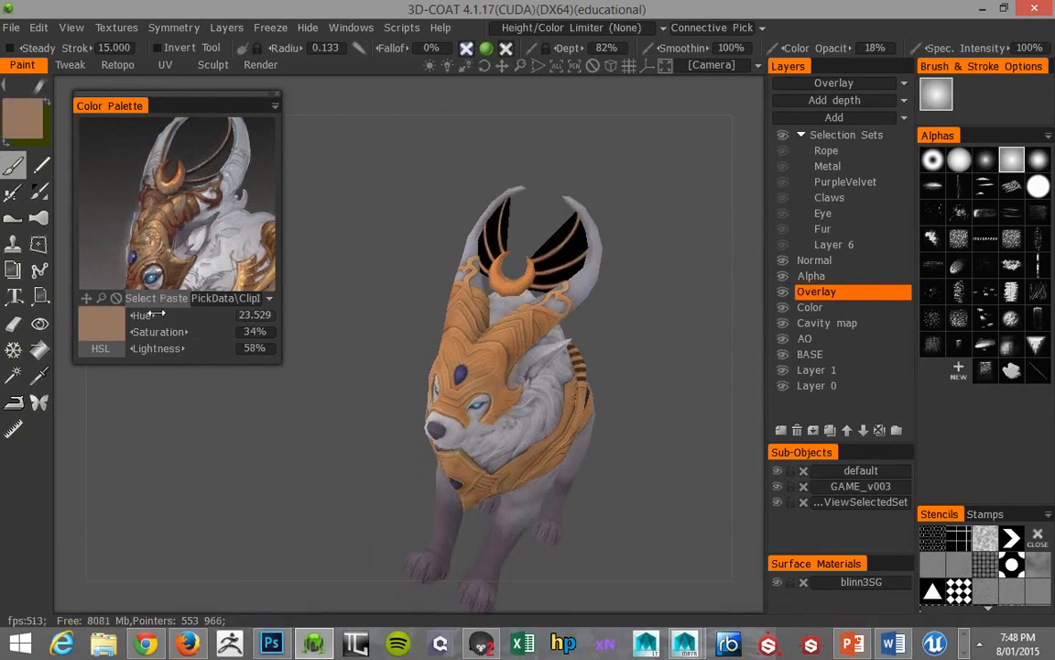
{"action": "left_click_drag", "start_coordinate": [412, 245], "coordinate": [425, 266], "text": "alt"}
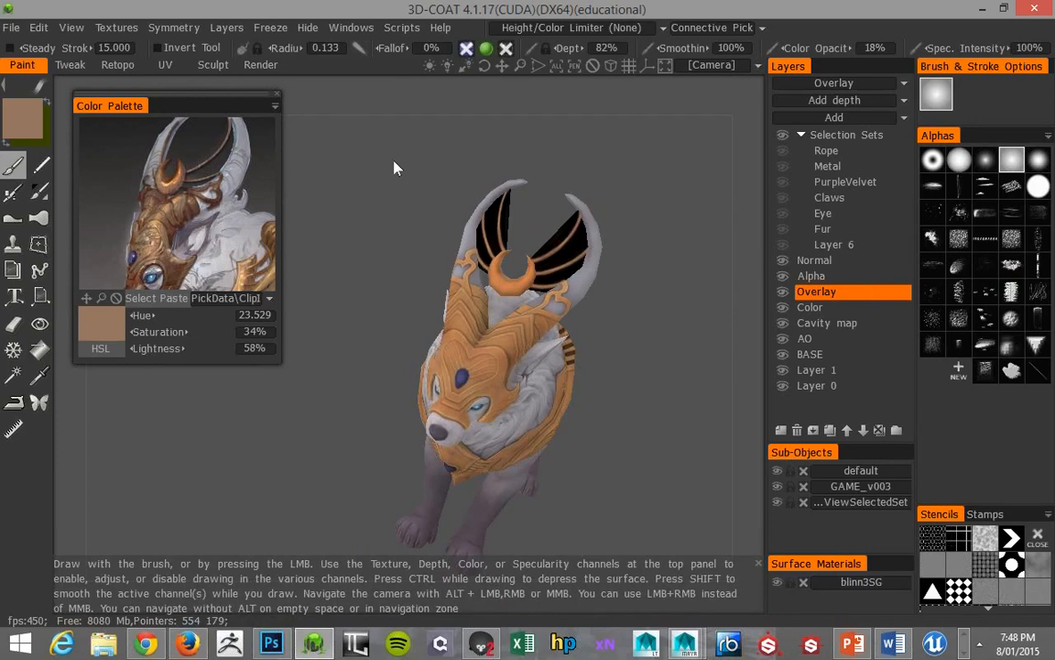
{"action": "left_click_drag", "start_coordinate": [393, 162], "coordinate": [407, 310], "text": "alt"}
{"action": "left_click_drag", "start_coordinate": [403, 223], "coordinate": [384, 200], "text": "alt"}
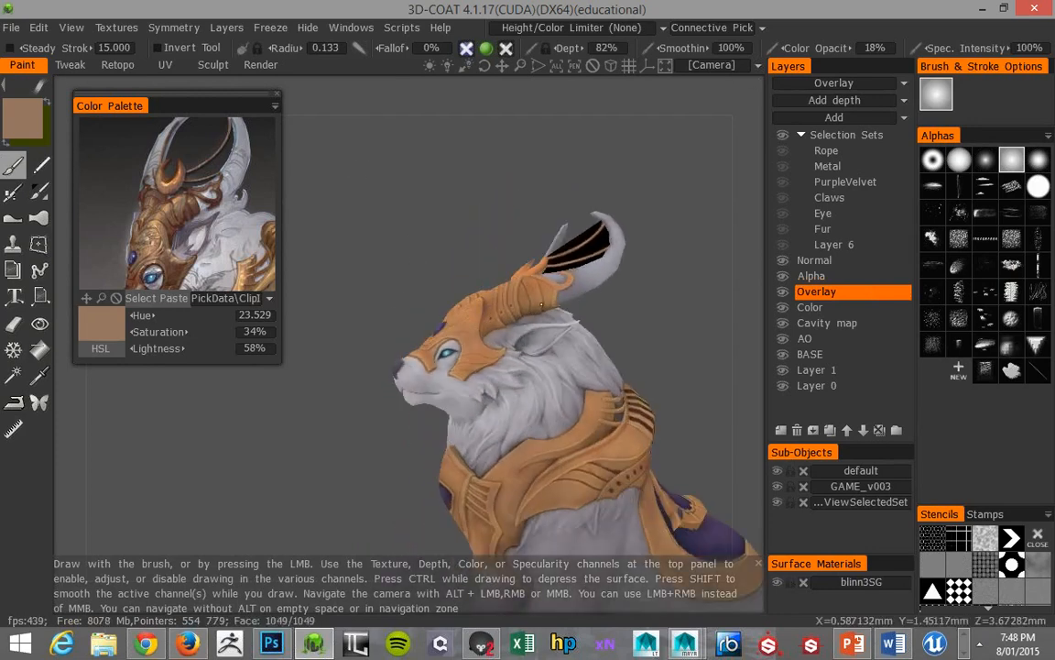
{"action": "left_click_drag", "start_coordinate": [532, 291], "coordinate": [433, 197], "text": "alt"}
{"action": "left_click_drag", "start_coordinate": [488, 229], "coordinate": [462, 279], "text": "alt"}
{"action": "right_click_drag", "start_coordinate": [469, 174], "coordinate": [411, 128], "text": "alt"}
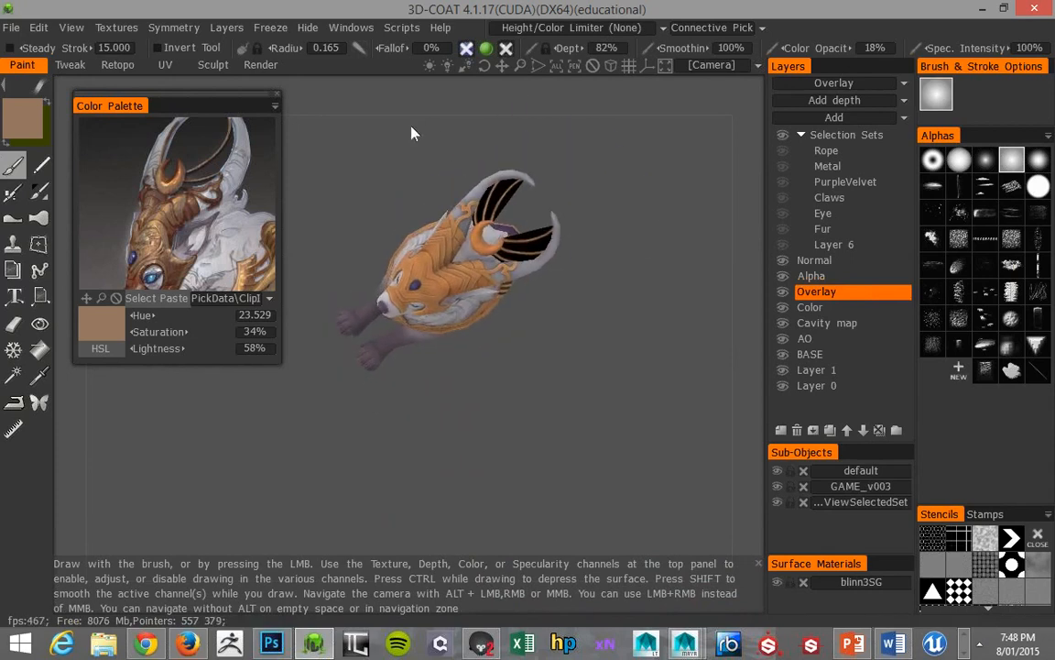
{"action": "middle_click_drag", "start_coordinate": [411, 128], "coordinate": [428, 163], "text": "alt"}
{"action": "right_click_drag", "start_coordinate": [500, 286], "coordinate": [520, 274], "text": "alt"}
{"action": "left_click_drag", "start_coordinate": [385, 175], "coordinate": [395, 166], "text": "alt"}
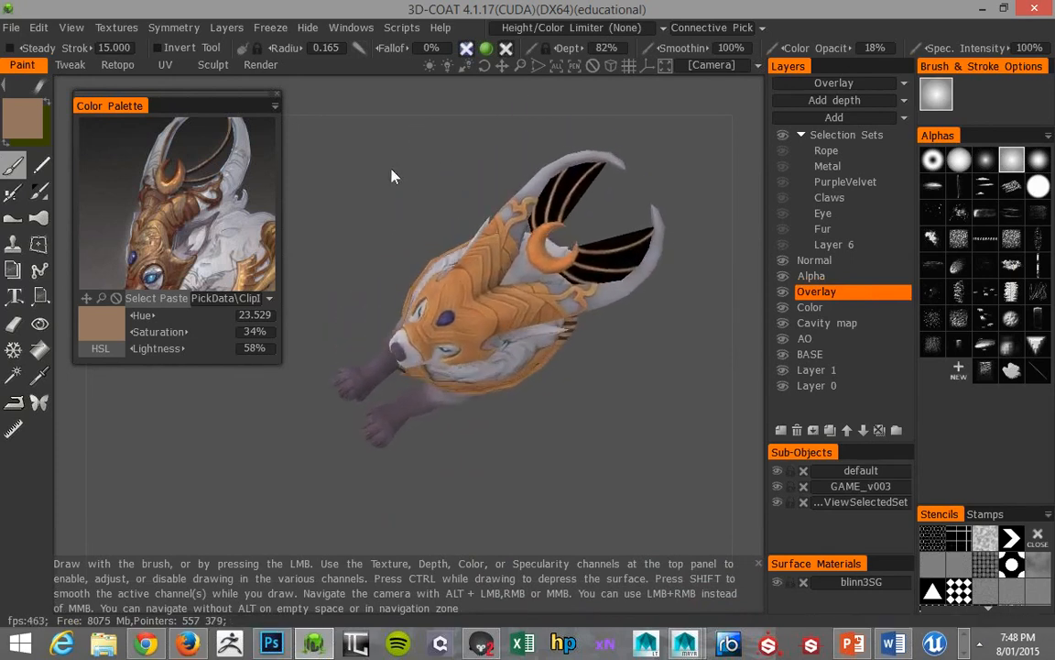
{"action": "right_click_drag", "start_coordinate": [395, 166], "coordinate": [417, 158], "text": "alt"}
{"action": "mouse_move", "coordinate": [418, 159]}
{"action": "left_mouse_down", "text": "alt"}
{"action": "mouse_move", "coordinate": [367, 158]}
{"action": "mouse_move", "coordinate": [440, 128]}
{"action": "mouse_move", "coordinate": [512, 132]}
{"action": "mouse_move", "coordinate": [448, 168]}
{"action": "mouse_move", "coordinate": [660, 284]}
{"action": "mouse_move", "coordinate": [702, 263]}
{"action": "mouse_move", "coordinate": [618, 295]}
{"action": "mouse_move", "coordinate": [551, 149]}
{"action": "left_mouse_up", "text": "alt"}
- Erase overlay colour around the golden crescent with the Eraser at radius 0.232
{"action": "key", "text": "e"}
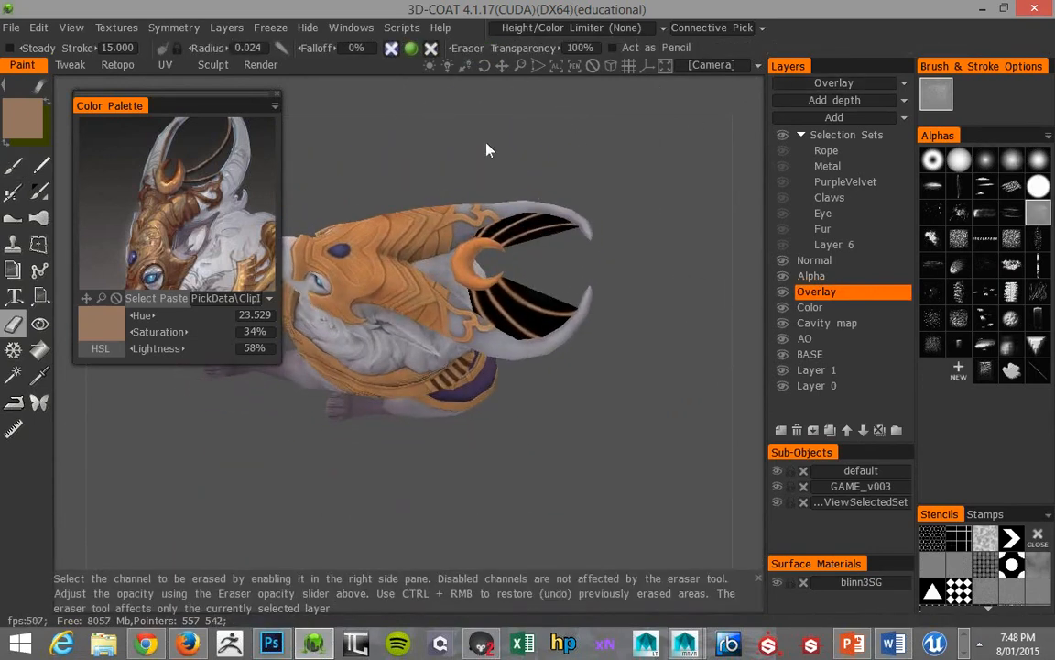
{"action": "scroll", "coordinate": [474, 284], "scroll_direction": "up", "scroll_amount": 5}
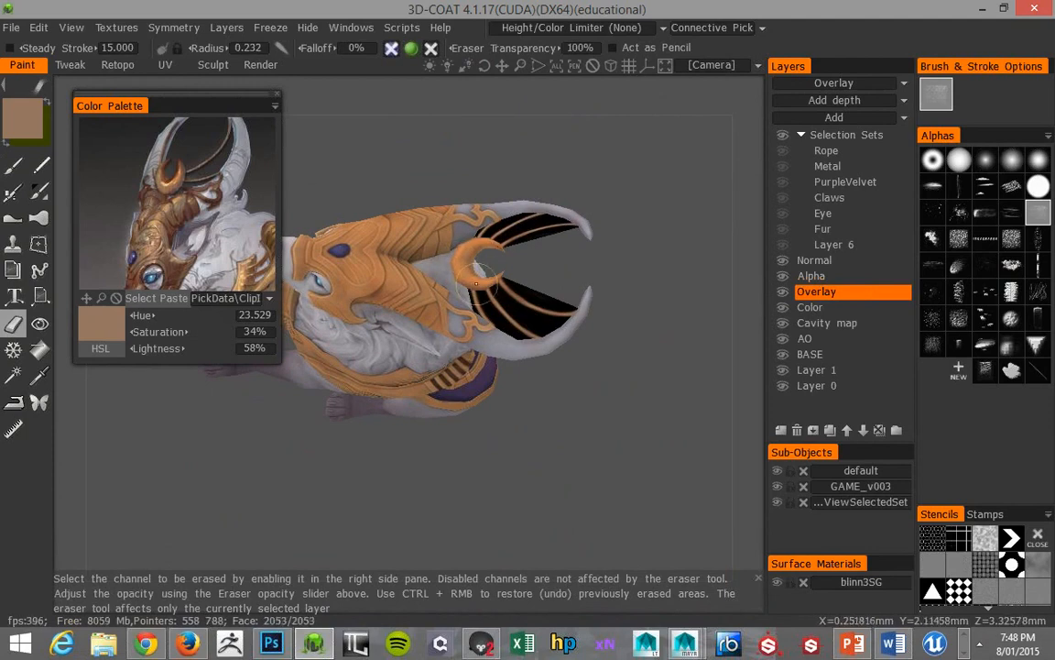
{"action": "mouse_move", "coordinate": [511, 254]}
{"action": "left_mouse_down", "text": "alt"}
{"action": "mouse_move", "coordinate": [563, 304]}
{"action": "mouse_move", "coordinate": [579, 343]}
{"action": "mouse_move", "coordinate": [440, 131]}
{"action": "mouse_move", "coordinate": [412, 229]}
{"action": "mouse_move", "coordinate": [434, 352]}
{"action": "mouse_move", "coordinate": [469, 388]}
{"action": "mouse_move", "coordinate": [353, 172]}
{"action": "mouse_move", "coordinate": [365, 158]}
{"action": "left_mouse_up", "text": "alt"}
- Return to the brush and sample a light gold (hue 35.758, saturation 47%, lightness 82%) from the reference helmet
{"action": "left_click", "coordinate": [14, 167]}
{"action": "left_click", "coordinate": [158, 228]}
{"action": "left_click", "coordinate": [159, 227]}
{"action": "left_click_drag", "start_coordinate": [339, 363], "coordinate": [404, 272], "text": "alt"}
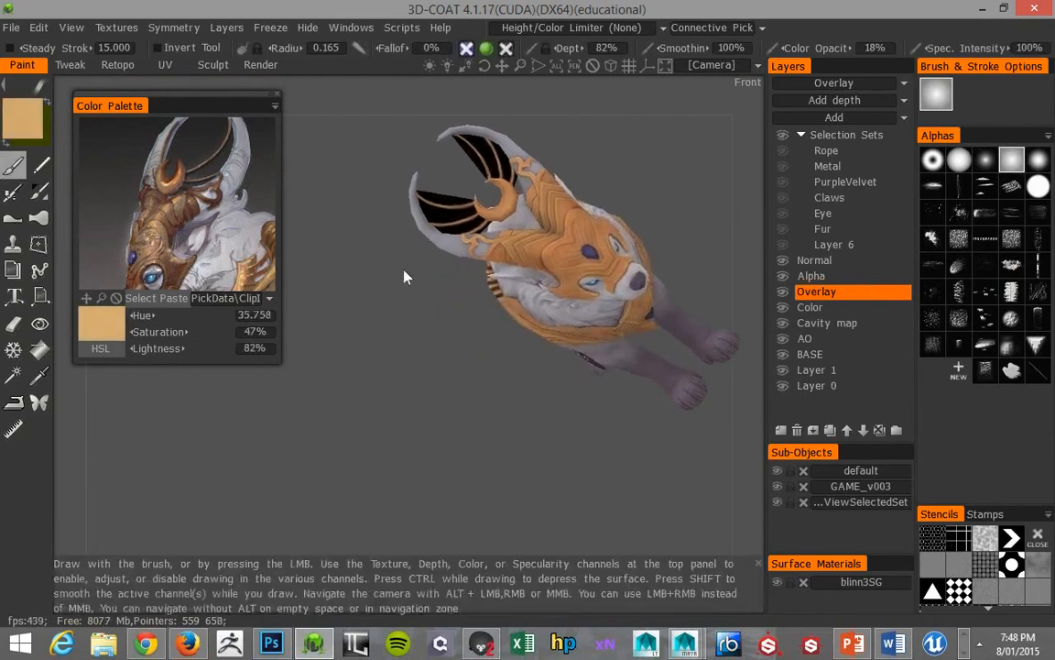
- Erase small areas of overlay colour on the top of the helmet with the Eraser reduced to radius 0.013
{"action": "key", "text": "e"}
{"action": "right_click_drag", "start_coordinate": [600, 245], "coordinate": [569, 217]}
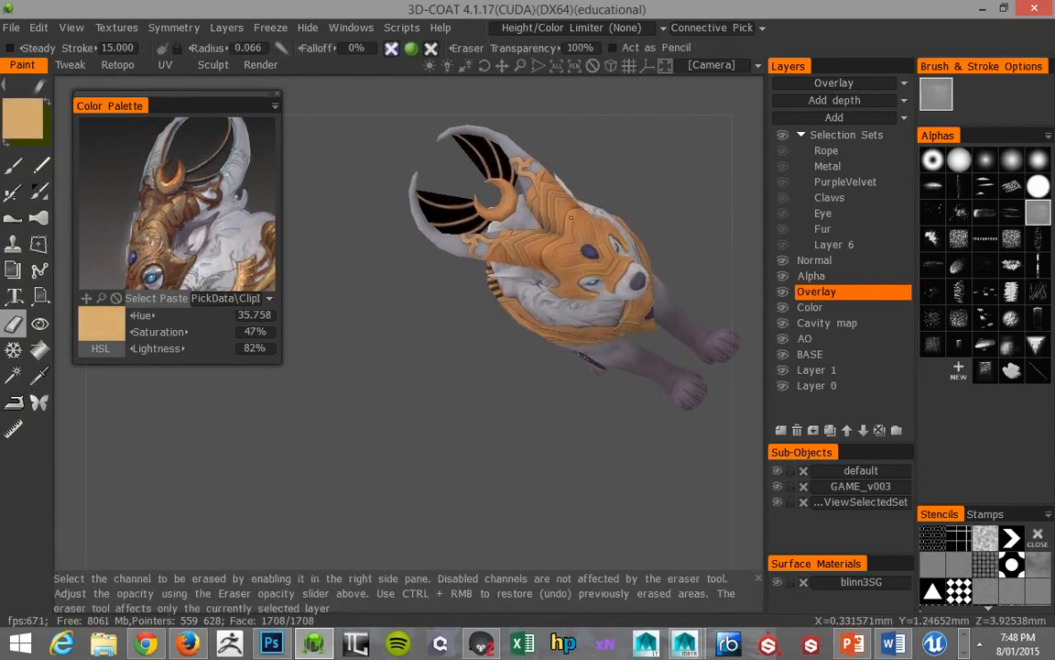
{"action": "right_click_drag", "start_coordinate": [554, 267], "coordinate": [546, 264]}
{"action": "mouse_move", "coordinate": [473, 301]}
{"action": "left_mouse_down", "text": "alt"}
{"action": "mouse_move", "coordinate": [440, 327]}
{"action": "mouse_move", "coordinate": [454, 370]}
{"action": "mouse_move", "coordinate": [446, 345]}
{"action": "left_mouse_up", "text": "alt"}
{"action": "right_click_drag", "start_coordinate": [446, 346], "coordinate": [531, 257], "text": "alt"}
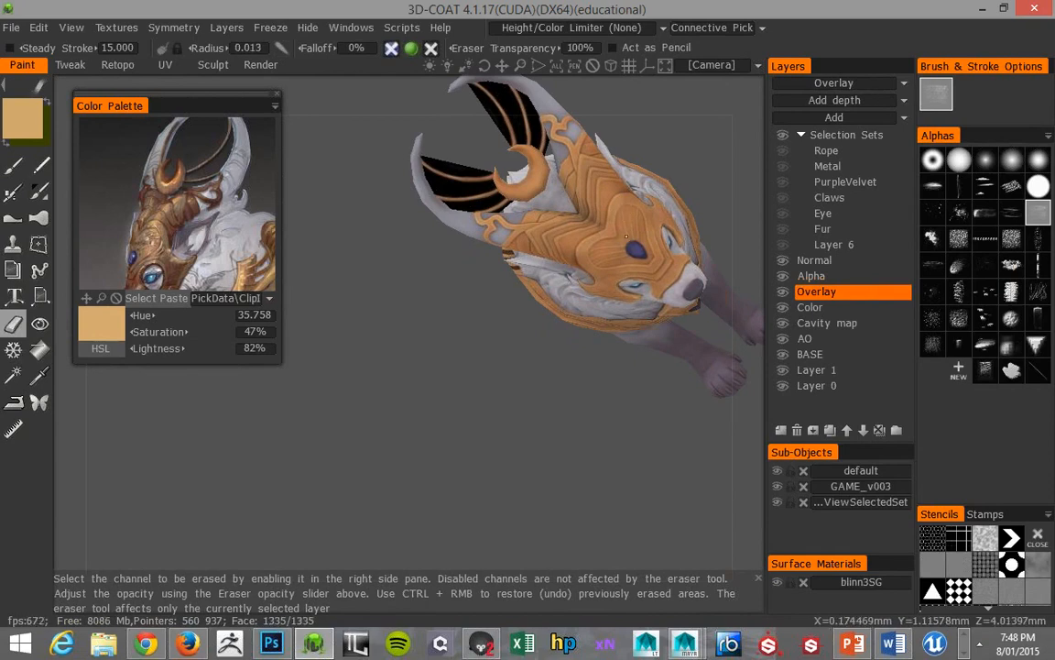
{"action": "left_click_drag", "start_coordinate": [604, 260], "coordinate": [332, 360], "text": "alt"}
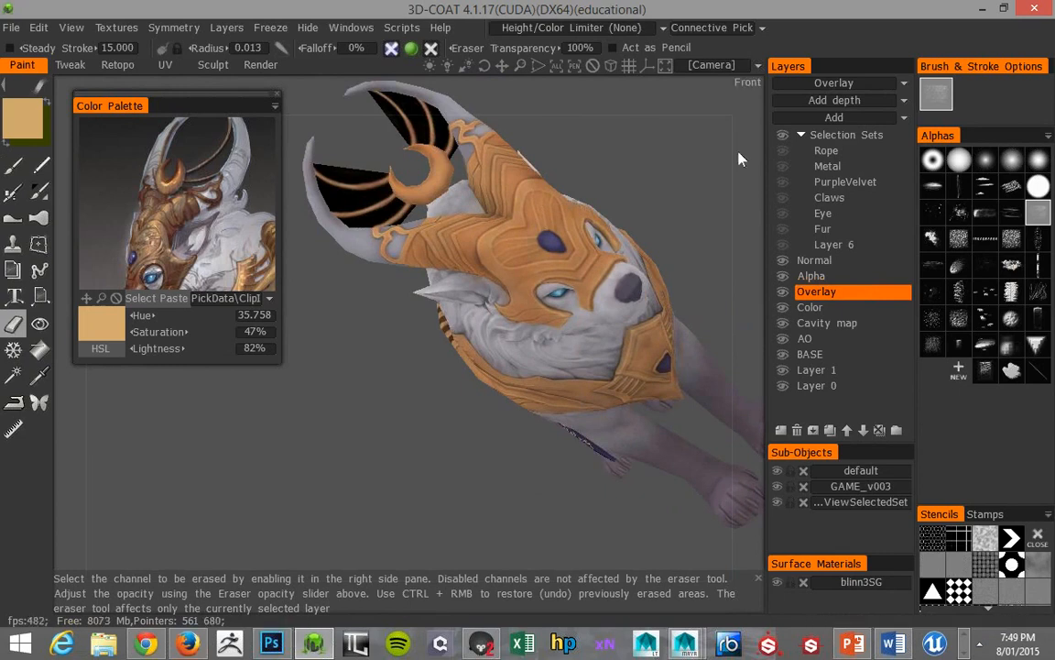
- Give the Eraser the soft white round alpha at radius 0.01 and refine the helmet details around the forehead gem
{"action": "left_click", "coordinate": [962, 162]}
{"action": "mouse_move", "coordinate": [700, 156]}
{"action": "left_mouse_down", "text": "alt"}
{"action": "mouse_move", "coordinate": [649, 154]}
{"action": "mouse_move", "coordinate": [612, 172]}
{"action": "left_mouse_up", "text": "alt"}
{"action": "key", "text": "["}
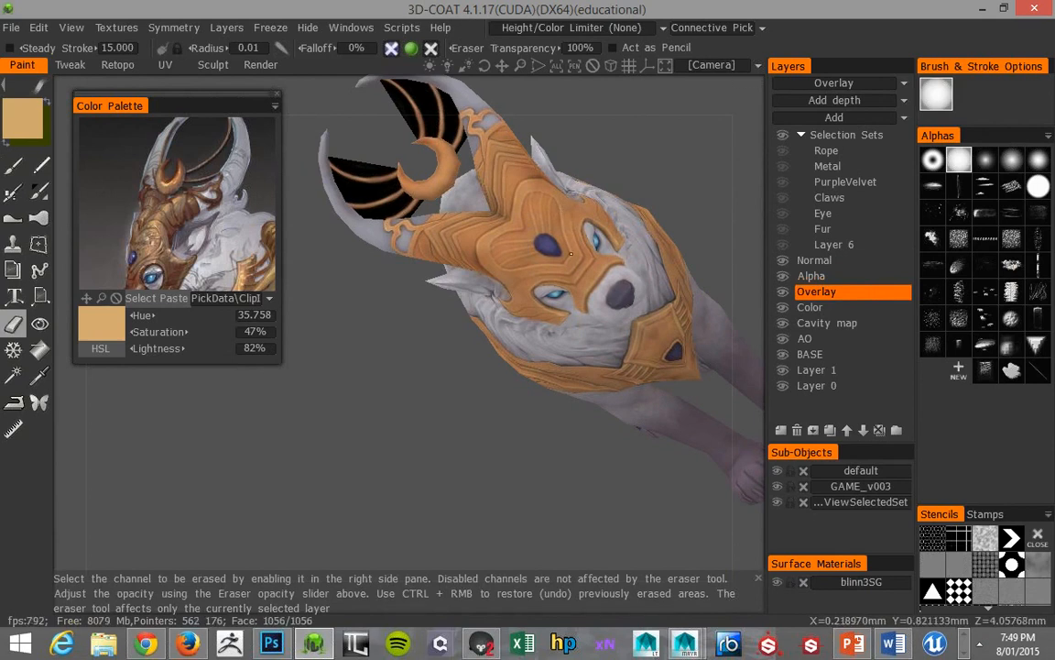
{"action": "left_click_drag", "start_coordinate": [578, 260], "coordinate": [626, 179], "text": "alt"}
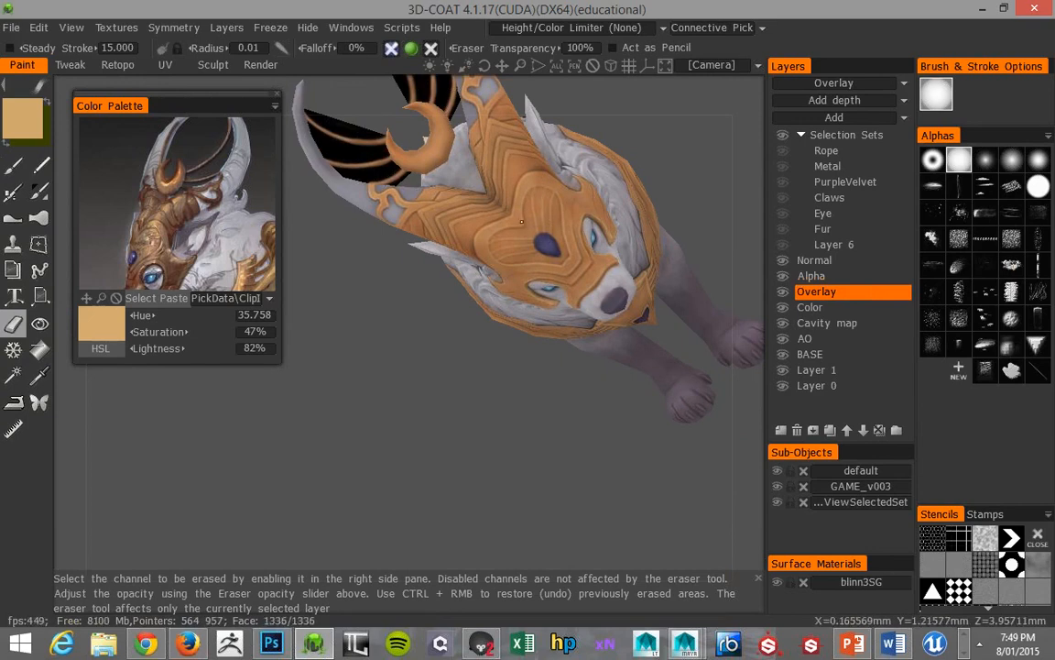
{"action": "left_click_drag", "start_coordinate": [521, 222], "coordinate": [477, 244], "text": "alt"}
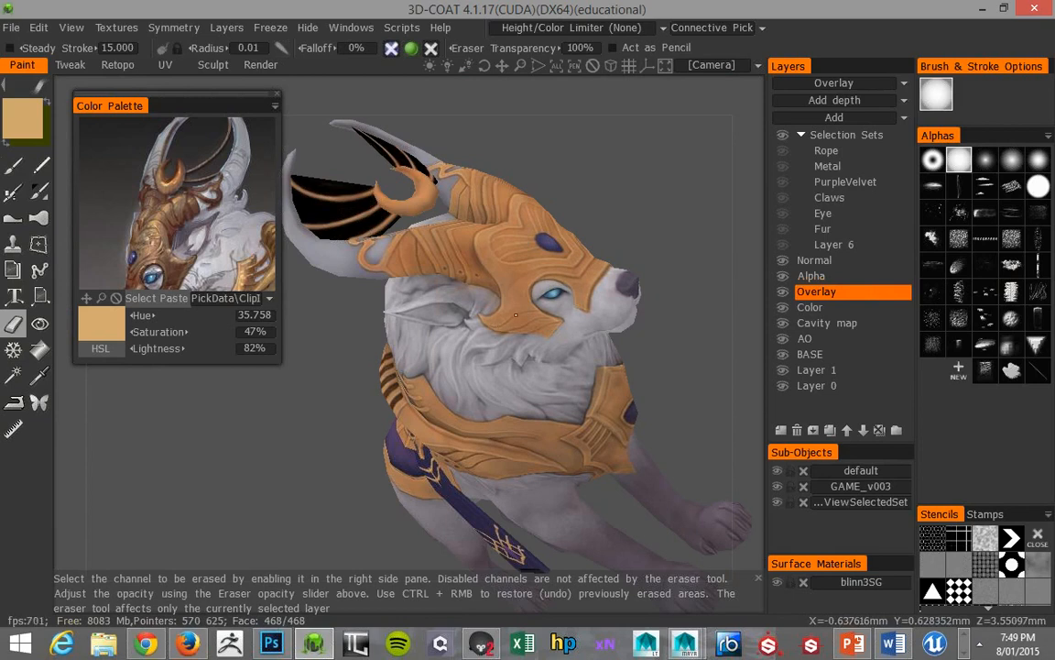
- Enlarge the Eraser to radius 0.028 and clean up the overlay colour along the helmet's side and brow
{"action": "left_click_drag", "start_coordinate": [596, 172], "coordinate": [624, 111]}
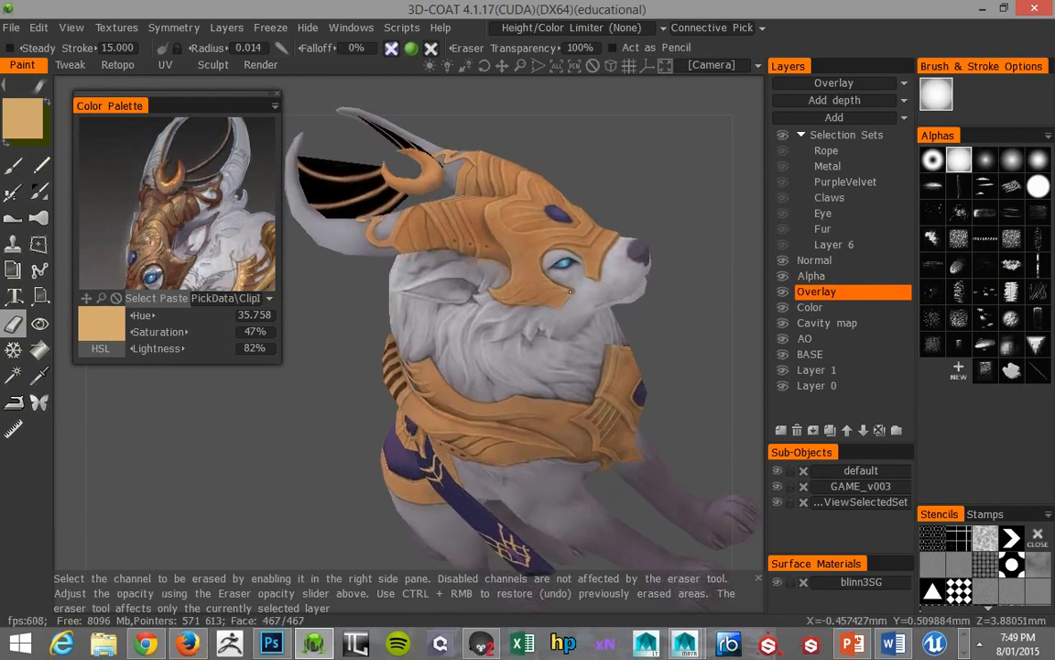
{"action": "key", "text": "bracketright"}
{"action": "key", "text": "bracketright"}
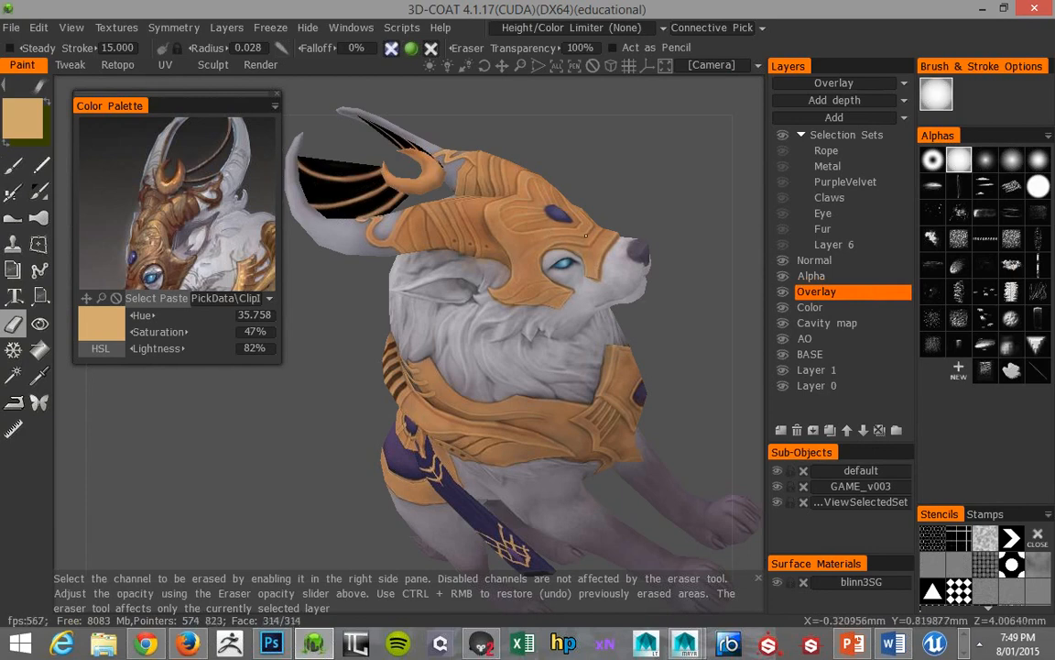
{"action": "left_click_drag", "start_coordinate": [525, 114], "coordinate": [504, 237]}
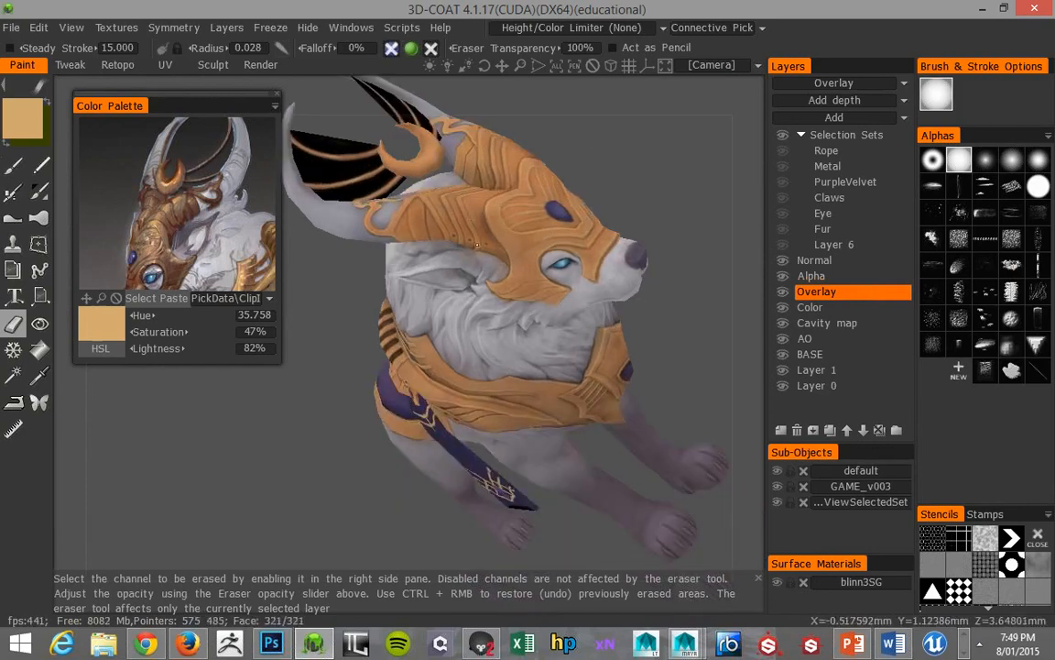
{"action": "left_click_drag", "start_coordinate": [631, 142], "coordinate": [634, 118]}
{"action": "left_click_drag", "start_coordinate": [600, 151], "coordinate": [377, 211]}
- Return to the brush, sample a muted brown (hue 19.592, saturation 38%, lightness 50%) and reduce the radius to 0.038 for the helmet side
{"action": "right_click_drag", "start_coordinate": [376, 210], "coordinate": [394, 194]}
{"action": "scroll", "coordinate": [194, 156], "scroll_direction": "down", "scroll_amount": 4}
{"action": "scroll", "coordinate": [191, 158], "scroll_direction": "down", "scroll_amount": 3}
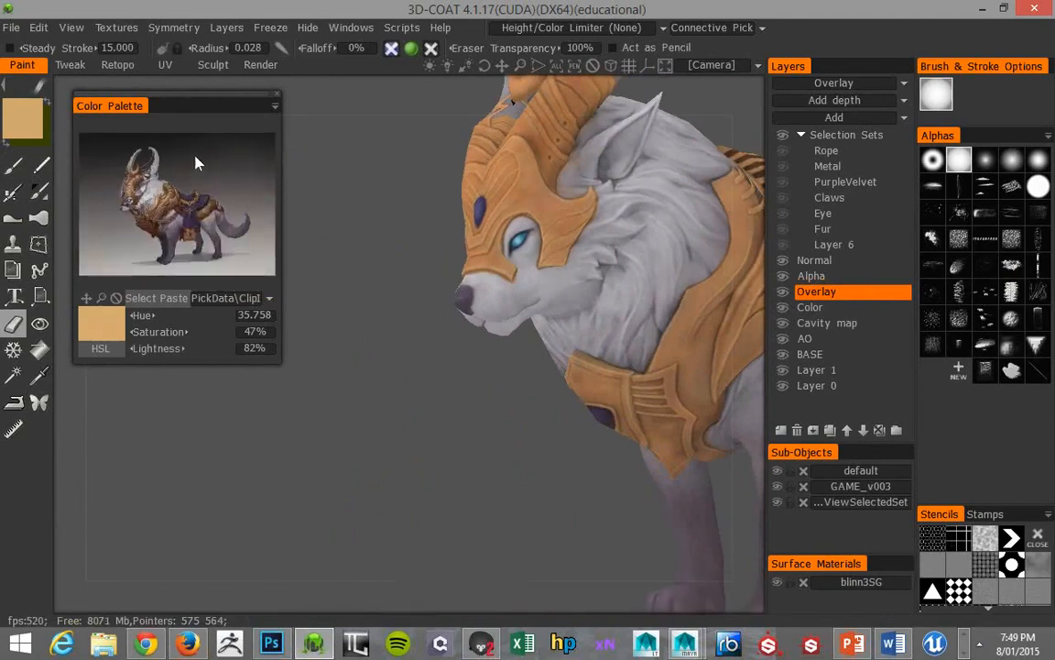
{"action": "scroll", "coordinate": [174, 151], "scroll_direction": "up", "scroll_amount": 8}
{"action": "scroll", "coordinate": [179, 157], "scroll_direction": "down", "scroll_amount": 5}
{"action": "mouse_move", "coordinate": [366, 170]}
{"action": "left_mouse_down"}
{"action": "mouse_move", "coordinate": [394, 179]}
{"action": "mouse_move", "coordinate": [399, 227]}
{"action": "mouse_move", "coordinate": [432, 172]}
{"action": "mouse_move", "coordinate": [439, 177]}
{"action": "left_mouse_up"}
{"action": "key", "text": "b"}
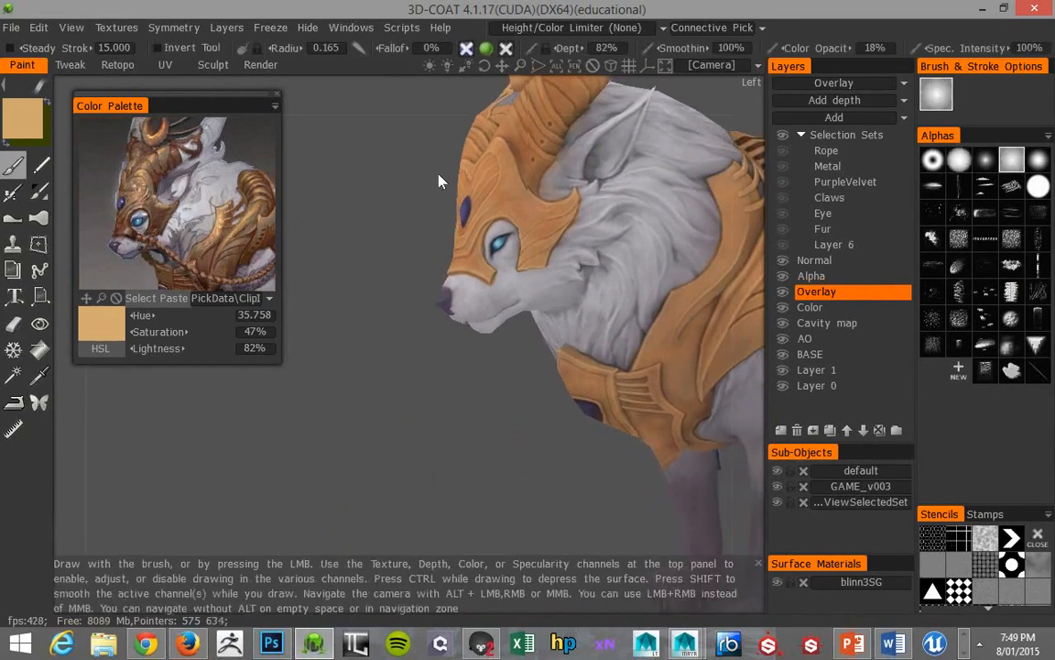
{"action": "key", "text": "bracketleft"}
{"action": "key", "text": "bracketleft"}
{"action": "key", "text": "bracketleft"}
{"action": "key", "text": "bracketleft"}
{"action": "key", "text": "bracketleft"}
{"action": "key", "text": "bracketleft"}
{"action": "key", "text": "bracketleft"}
{"action": "key", "text": "bracketleft"}
{"action": "mouse_move", "coordinate": [371, 197]}
{"action": "left_mouse_down"}
{"action": "mouse_move", "coordinate": [399, 230]}
{"action": "mouse_move", "coordinate": [392, 237]}
{"action": "left_mouse_up"}
{"action": "key", "text": "bracketleft"}
{"action": "key", "text": "bracketleft"}
{"action": "key", "text": "bracketleft"}
{"action": "key", "text": "bracketleft"}
{"action": "key", "text": "bracketleft"}
{"action": "key", "text": "bracketleft"}
{"action": "key", "text": "bracketleft"}
{"action": "mouse_move", "coordinate": [384, 189]}
{"action": "left_mouse_down"}
{"action": "mouse_move", "coordinate": [362, 178]}
{"action": "mouse_move", "coordinate": [394, 218]}
{"action": "mouse_move", "coordinate": [405, 205]}
{"action": "left_mouse_up"}
{"action": "key", "text": "v"}
{"action": "key", "text": "bracketleft"}
{"action": "key", "text": "bracketleft"}
{"action": "key", "text": "bracketleft"}
{"action": "key", "text": "bracketleft"}
{"action": "key", "text": "bracketleft"}
{"action": "key", "text": "bracketleft"}
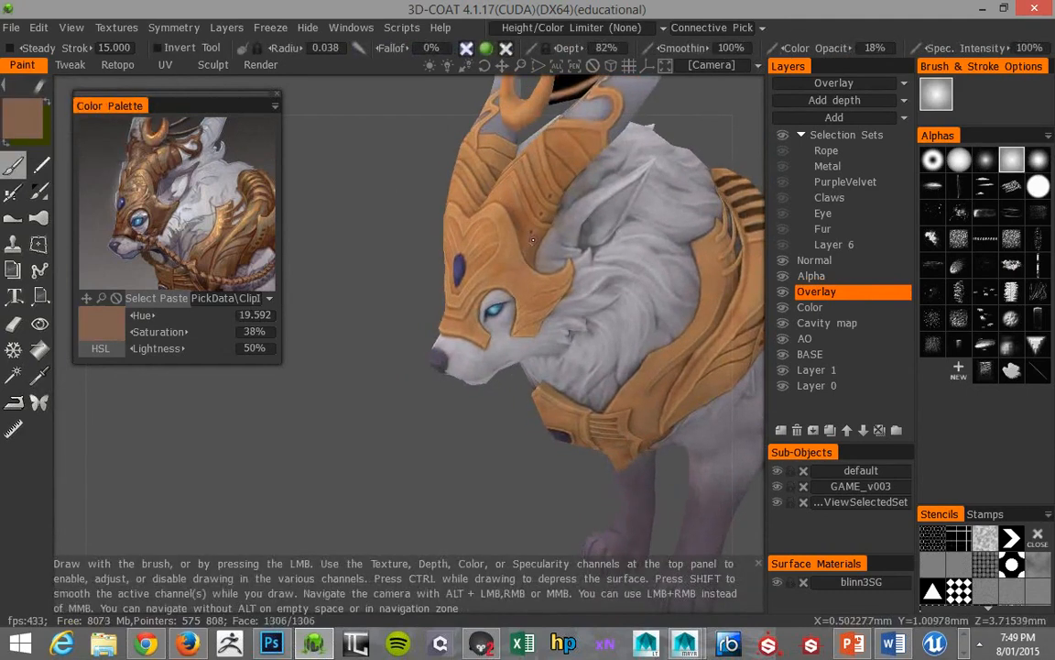
- Examine the shaded helmet, collar and body armour from several angles and distances
{"action": "left_click_drag", "start_coordinate": [403, 201], "coordinate": [652, 317]}
{"action": "right_click_drag", "start_coordinate": [652, 317], "coordinate": [355, 186]}
{"action": "left_click_drag", "start_coordinate": [356, 186], "coordinate": [351, 149]}
{"action": "right_click_drag", "start_coordinate": [351, 149], "coordinate": [393, 205]}
{"action": "mouse_move", "coordinate": [393, 205]}
{"action": "left_mouse_down"}
{"action": "mouse_move", "coordinate": [449, 206]}
{"action": "mouse_move", "coordinate": [354, 161]}
{"action": "mouse_move", "coordinate": [314, 185]}
{"action": "mouse_move", "coordinate": [378, 188]}
{"action": "left_mouse_up"}
{"action": "right_click_drag", "start_coordinate": [377, 189], "coordinate": [339, 158]}
{"action": "left_click_drag", "start_coordinate": [339, 158], "coordinate": [592, 206]}
{"action": "right_click_drag", "start_coordinate": [592, 206], "coordinate": [324, 171]}
{"action": "left_click_drag", "start_coordinate": [324, 170], "coordinate": [353, 185]}
{"action": "right_click_drag", "start_coordinate": [353, 185], "coordinate": [426, 206]}
{"action": "left_click_drag", "start_coordinate": [426, 206], "coordinate": [388, 181]}
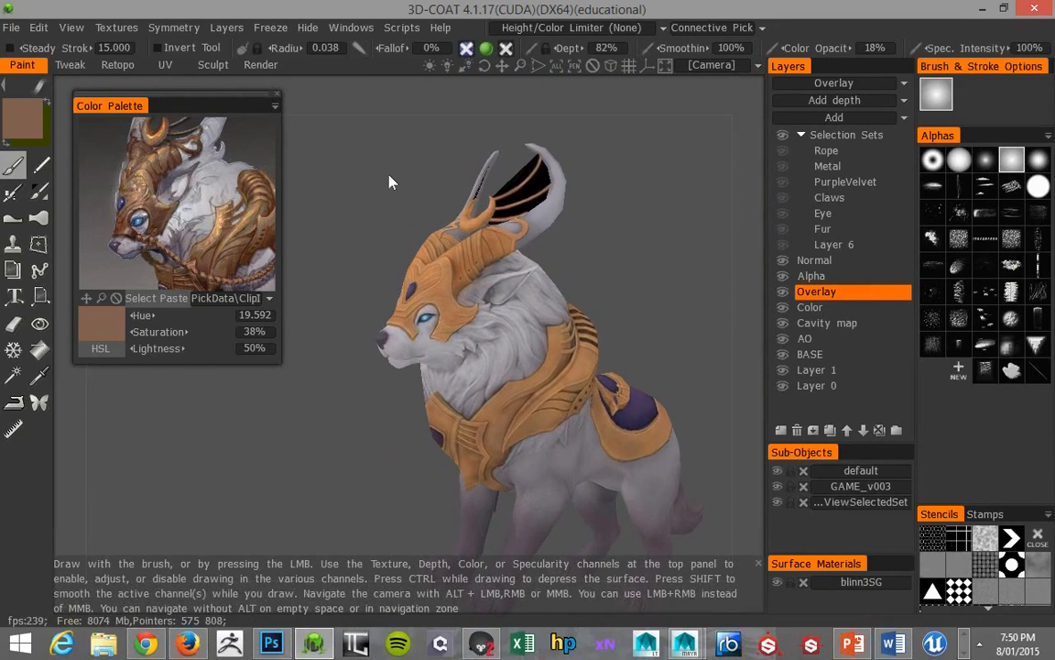
- Shade the golden armour and trim around the saddle with the muted brown at brush radius 0.309
{"action": "mouse_move", "coordinate": [381, 454]}
{"action": "left_mouse_down"}
{"action": "mouse_move", "coordinate": [363, 290]}
{"action": "mouse_move", "coordinate": [398, 363]}
{"action": "mouse_move", "coordinate": [408, 360]}
{"action": "mouse_move", "coordinate": [327, 424]}
{"action": "mouse_move", "coordinate": [308, 459]}
{"action": "mouse_move", "coordinate": [371, 435]}
{"action": "mouse_move", "coordinate": [377, 349]}
{"action": "mouse_move", "coordinate": [389, 339]}
{"action": "left_mouse_up"}
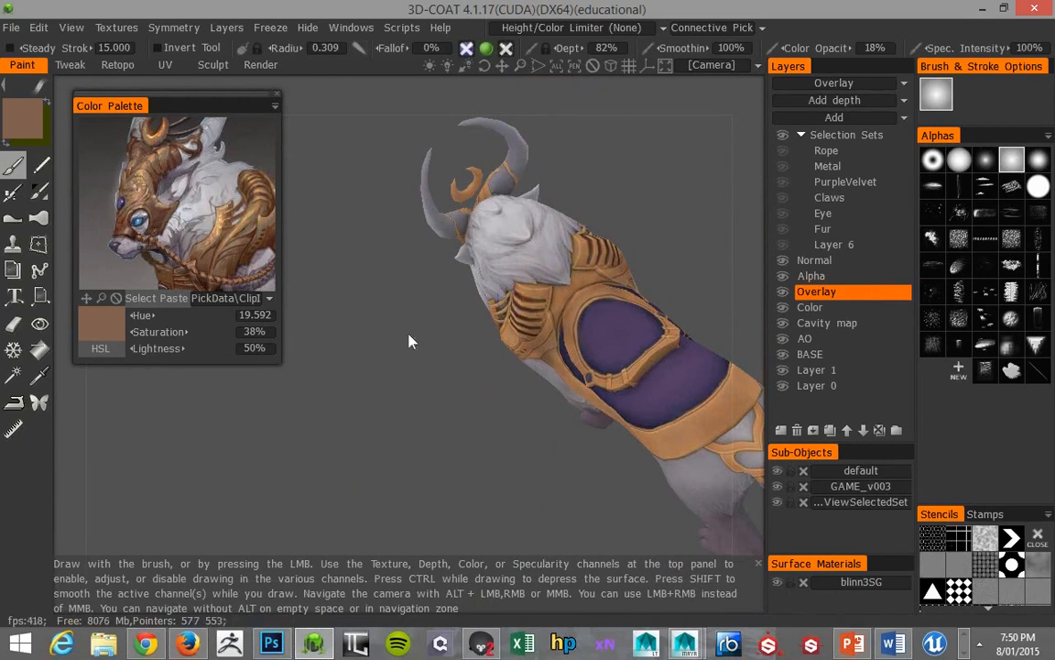
{"action": "left_click_drag", "start_coordinate": [409, 347], "coordinate": [570, 268]}
{"action": "left_click_drag", "start_coordinate": [540, 314], "coordinate": [560, 253], "text": "alt"}
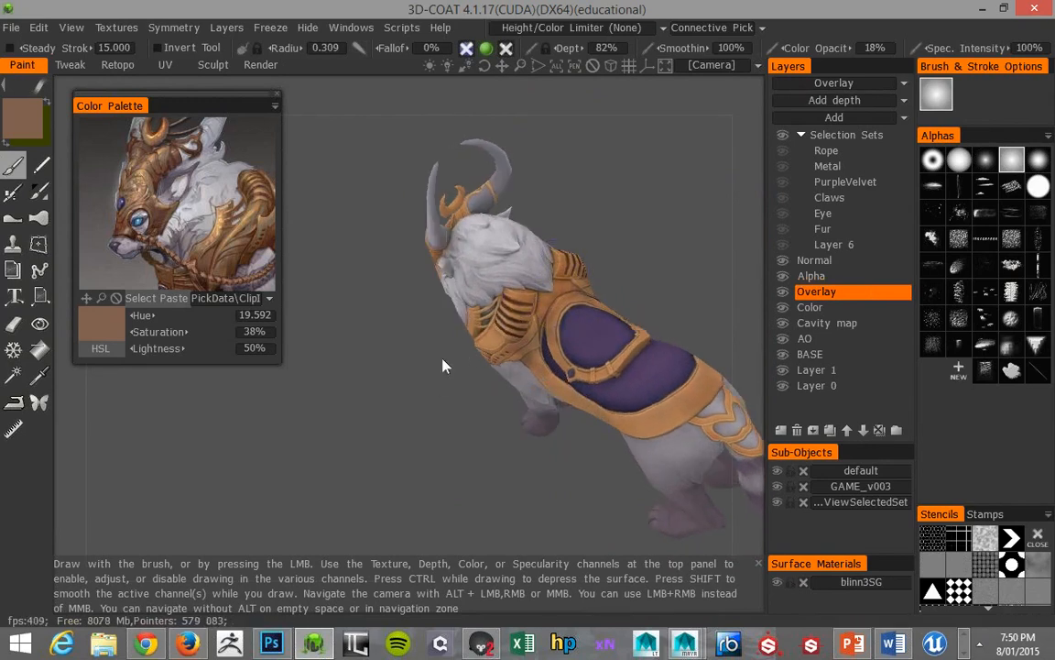
{"action": "left_click_drag", "start_coordinate": [435, 386], "coordinate": [522, 325]}
{"action": "left_click_drag", "start_coordinate": [397, 363], "coordinate": [612, 339]}
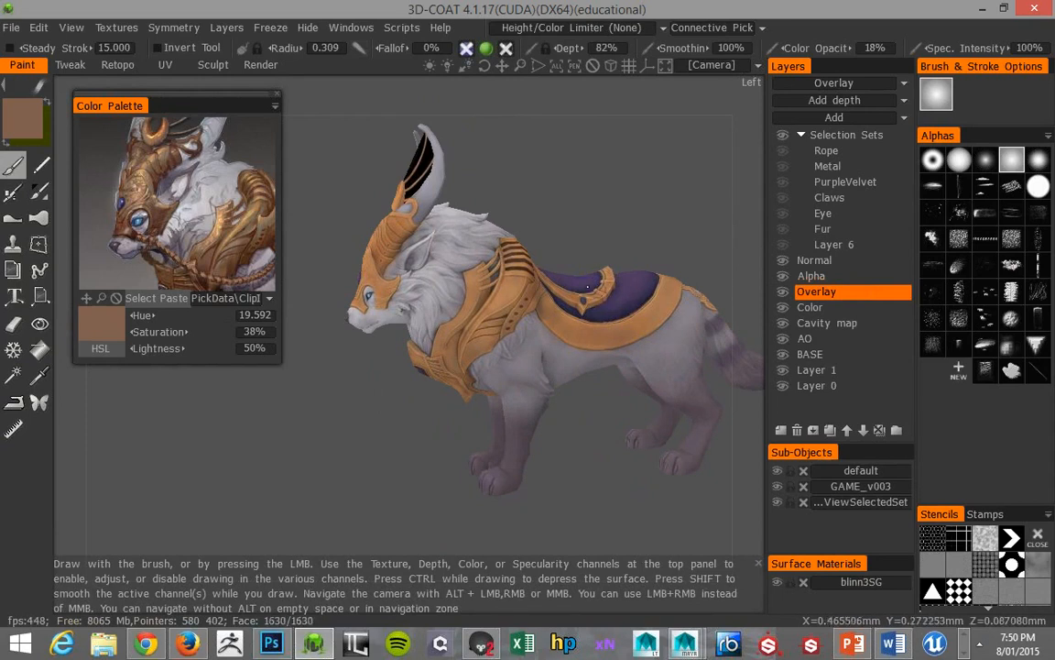
- Inspect the saddle, collar and body from the side and from above
{"action": "middle_click_drag", "start_coordinate": [586, 231], "coordinate": [552, 218]}
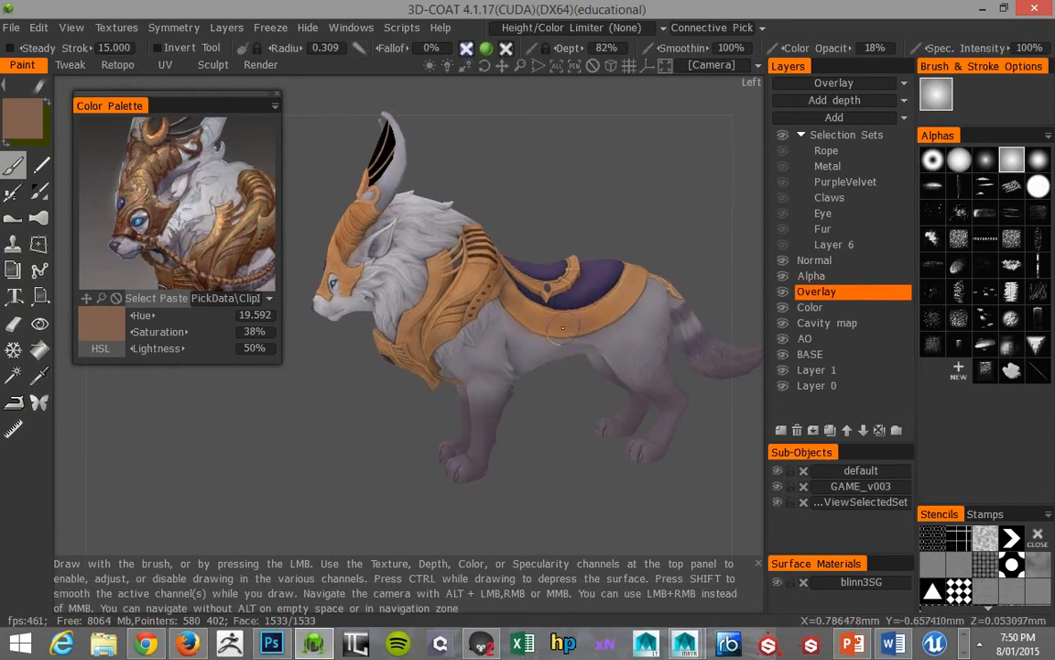
{"action": "left_click_drag", "start_coordinate": [587, 424], "coordinate": [590, 293]}
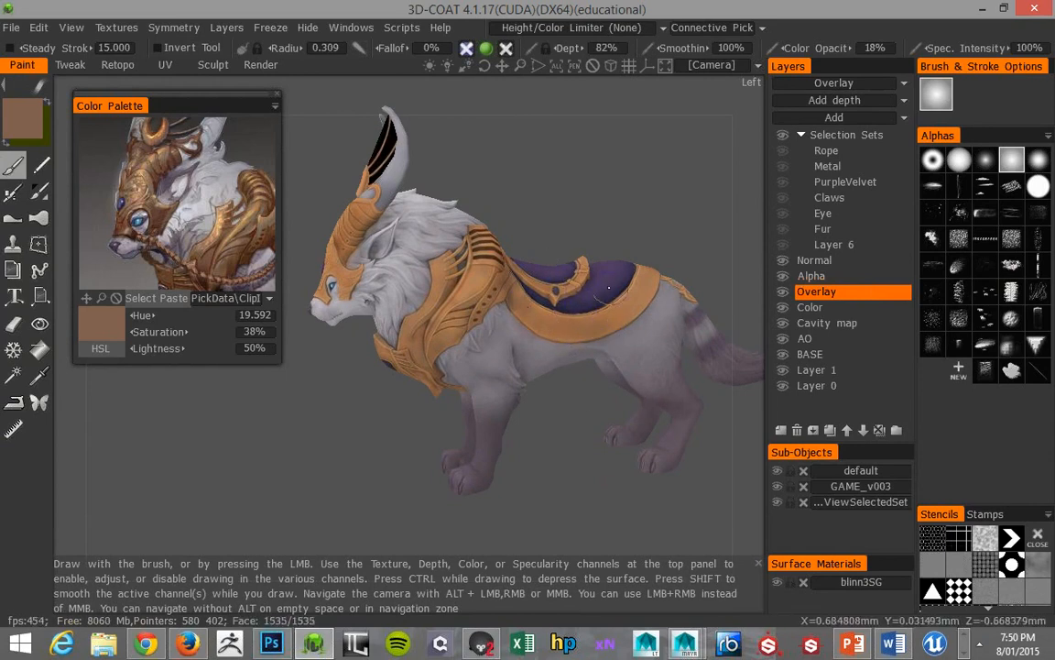
{"action": "left_click_drag", "start_coordinate": [476, 147], "coordinate": [493, 165]}
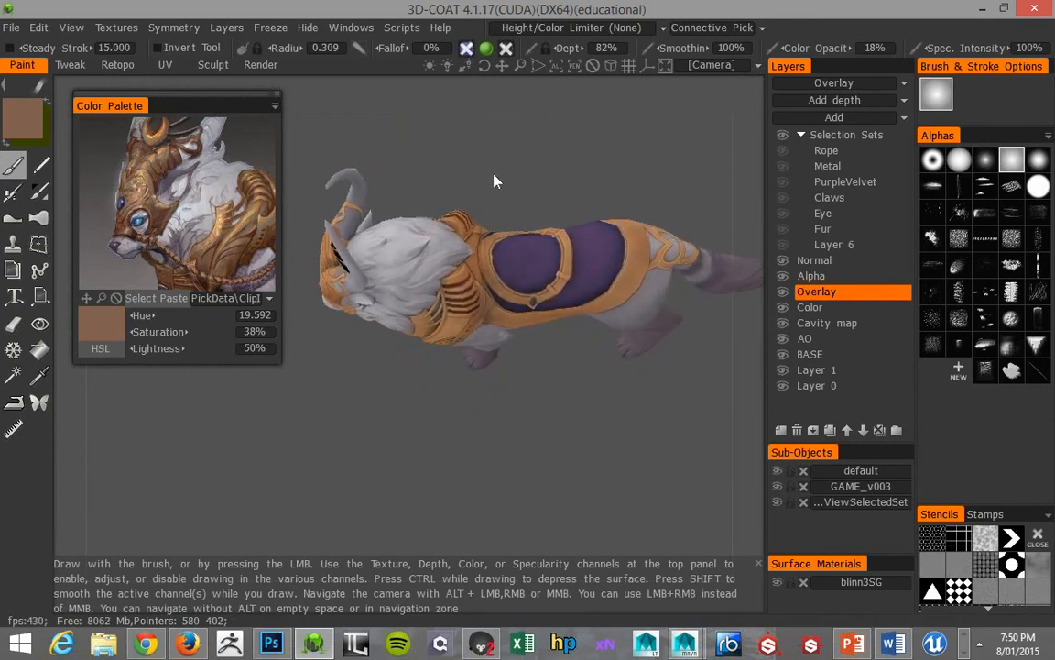
{"action": "left_click_drag", "start_coordinate": [562, 443], "coordinate": [564, 403]}
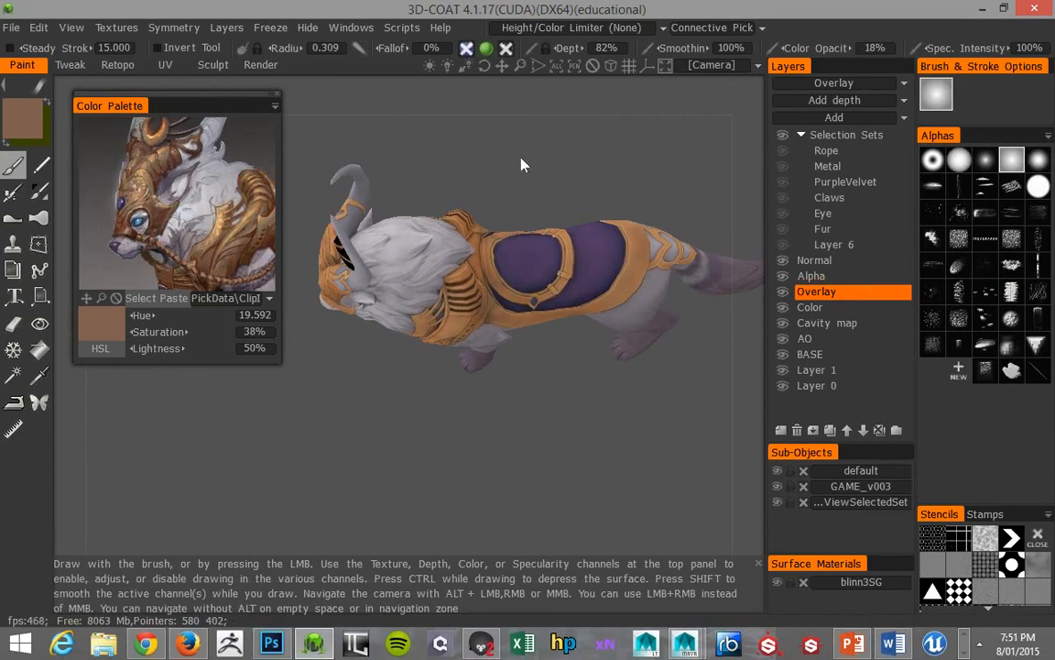
{"action": "left_click_drag", "start_coordinate": [521, 157], "coordinate": [521, 166]}
{"action": "left_click_drag", "start_coordinate": [570, 364], "coordinate": [486, 415]}
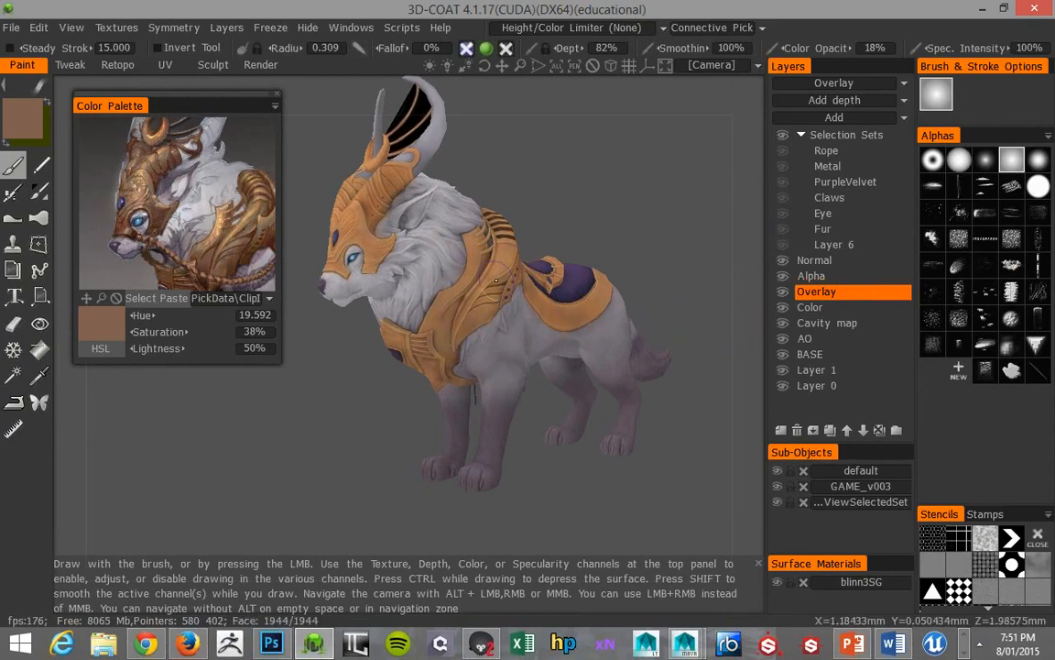
- Sample a mauve-grey (hue 327, saturation 8%, lightness 49%) from the reference fur and tint the white mane around the neck with it
{"action": "mouse_move", "coordinate": [539, 114]}
{"action": "left_mouse_down"}
{"action": "mouse_move", "coordinate": [542, 151]}
{"action": "mouse_move", "coordinate": [579, 180]}
{"action": "mouse_move", "coordinate": [529, 208]}
{"action": "left_mouse_up"}
{"action": "scroll", "coordinate": [577, 180], "scroll_direction": "up", "scroll_amount": 1}
{"action": "key", "text": "v"}
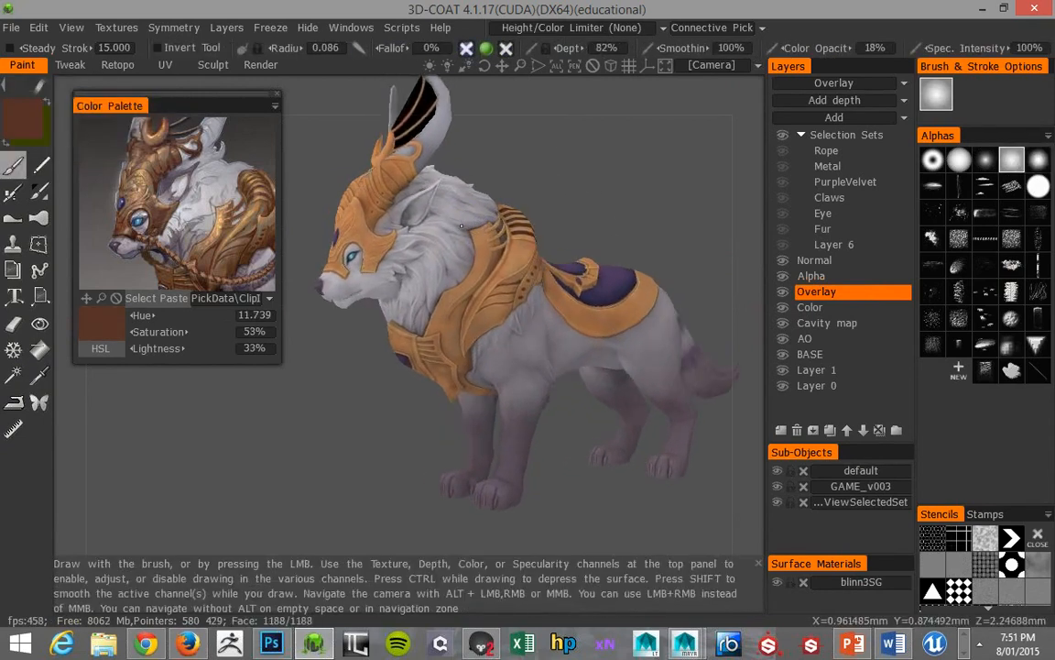
{"action": "left_click", "coordinate": [178, 207]}
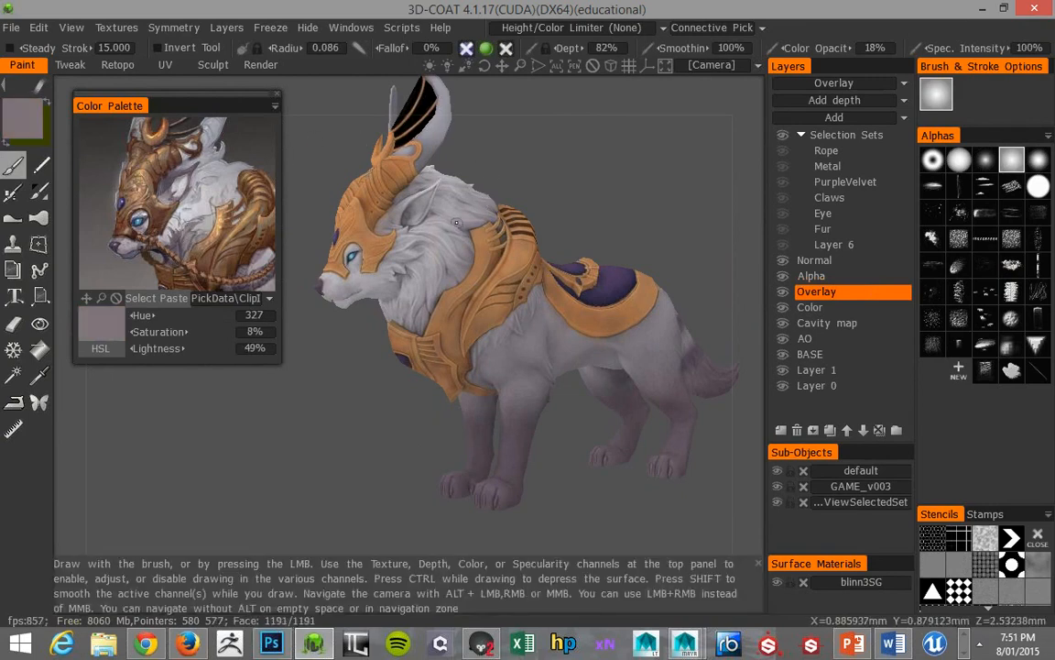
{"action": "left_click_drag", "start_coordinate": [495, 174], "coordinate": [485, 213]}
{"action": "mouse_move", "coordinate": [494, 150]}
{"action": "left_mouse_down"}
{"action": "mouse_move", "coordinate": [450, 229]}
{"action": "mouse_move", "coordinate": [462, 265]}
{"action": "left_mouse_up"}
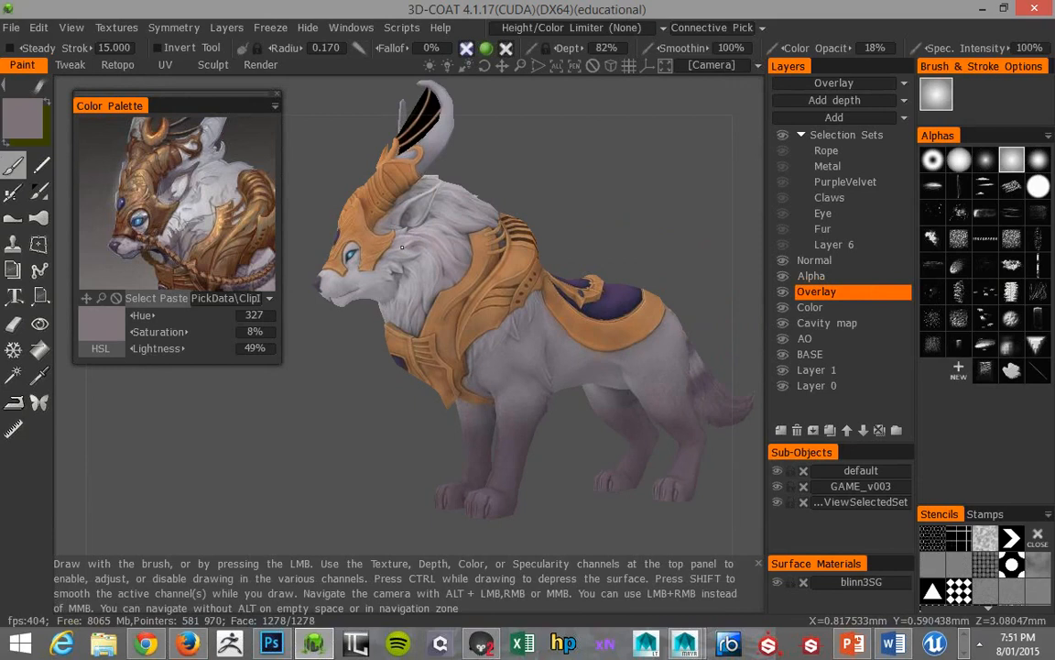
{"action": "left_click_drag", "start_coordinate": [376, 227], "coordinate": [451, 249]}
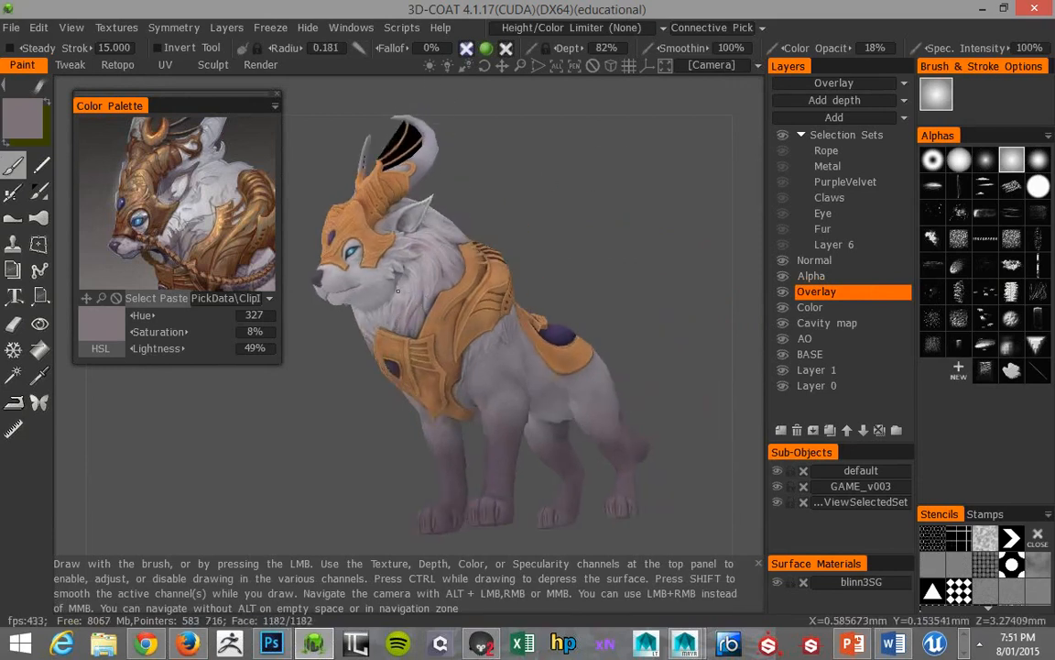
- On the BASE layer, sample a darker mauve (hue 327, saturation 9%, lightness 44%) from the concept art and set colour opacity to 28%
{"action": "left_click_drag", "start_coordinate": [381, 297], "coordinate": [376, 280], "text": "alt"}
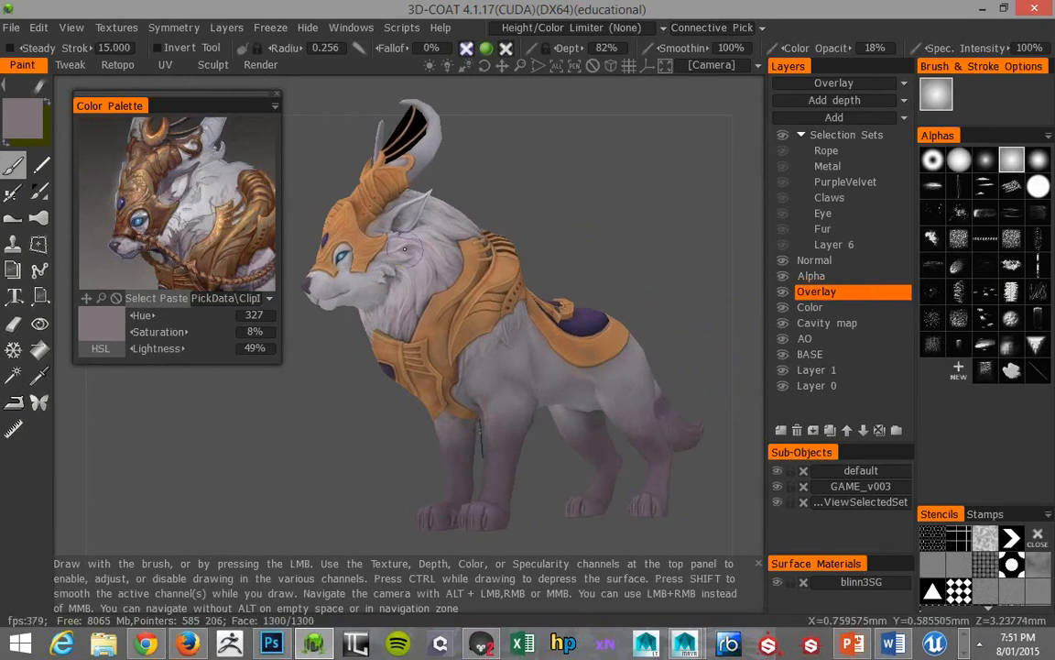
{"action": "scroll", "coordinate": [417, 196], "scroll_direction": "down", "scroll_amount": 3}
{"action": "mouse_move", "coordinate": [494, 149]}
{"action": "left_mouse_down", "text": "alt"}
{"action": "mouse_move", "coordinate": [396, 232]}
{"action": "mouse_move", "coordinate": [446, 141]}
{"action": "mouse_move", "coordinate": [486, 101]}
{"action": "left_mouse_up", "text": "alt"}
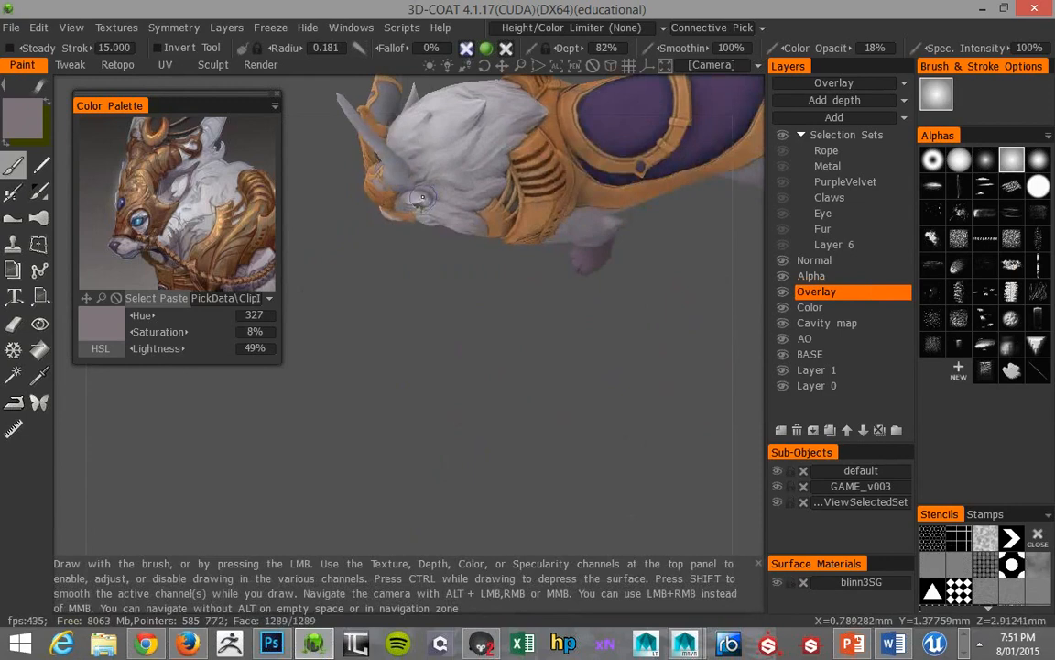
{"action": "left_click", "coordinate": [806, 356]}
{"action": "left_click_drag", "start_coordinate": [561, 336], "coordinate": [523, 307], "text": "alt"}
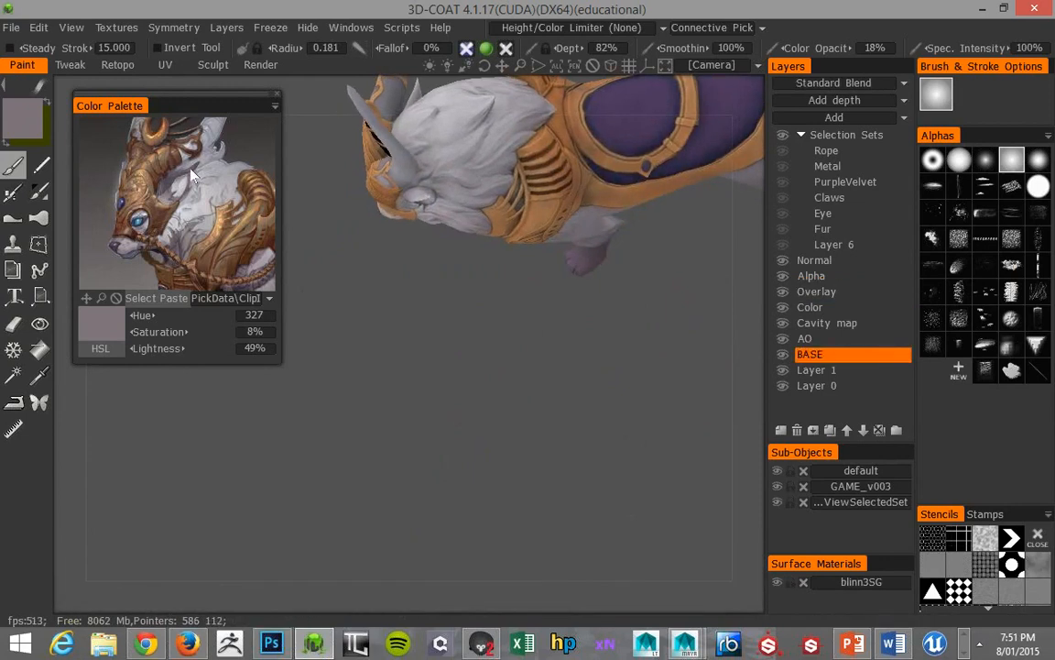
{"action": "left_click", "coordinate": [189, 168]}
{"action": "left_click_drag", "start_coordinate": [383, 260], "coordinate": [428, 198], "text": "alt"}
{"action": "left_click_drag", "start_coordinate": [800, 44], "coordinate": [821, 44]}
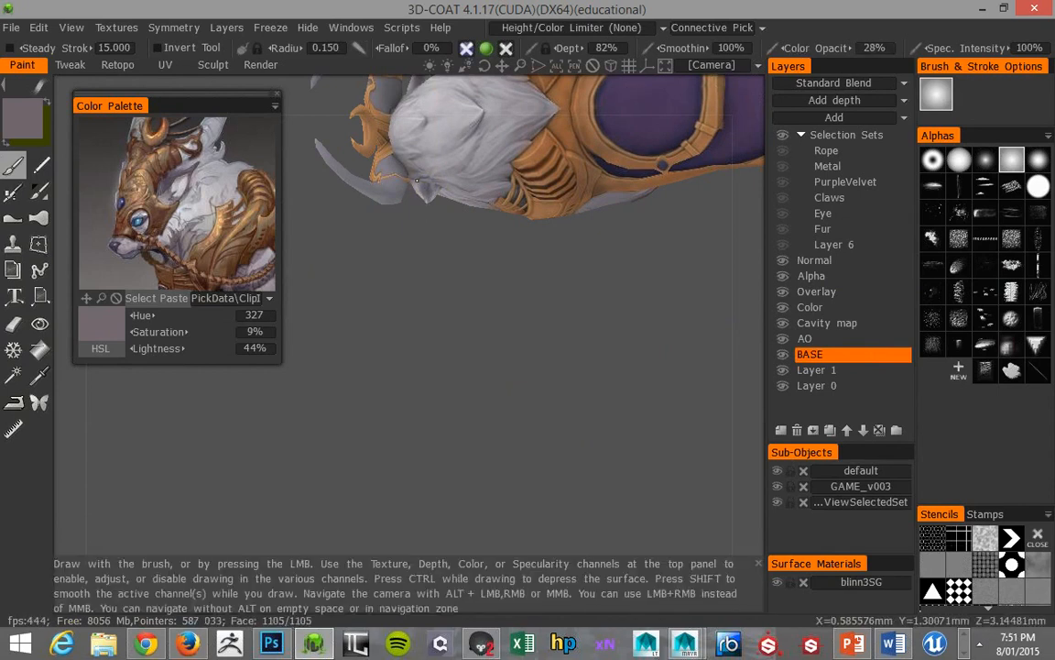
- Darken the ear and the fur around its base with the mauve, using brush radii between 0.150 and 0.225
{"action": "left_click_drag", "start_coordinate": [438, 190], "coordinate": [343, 229], "text": "alt"}
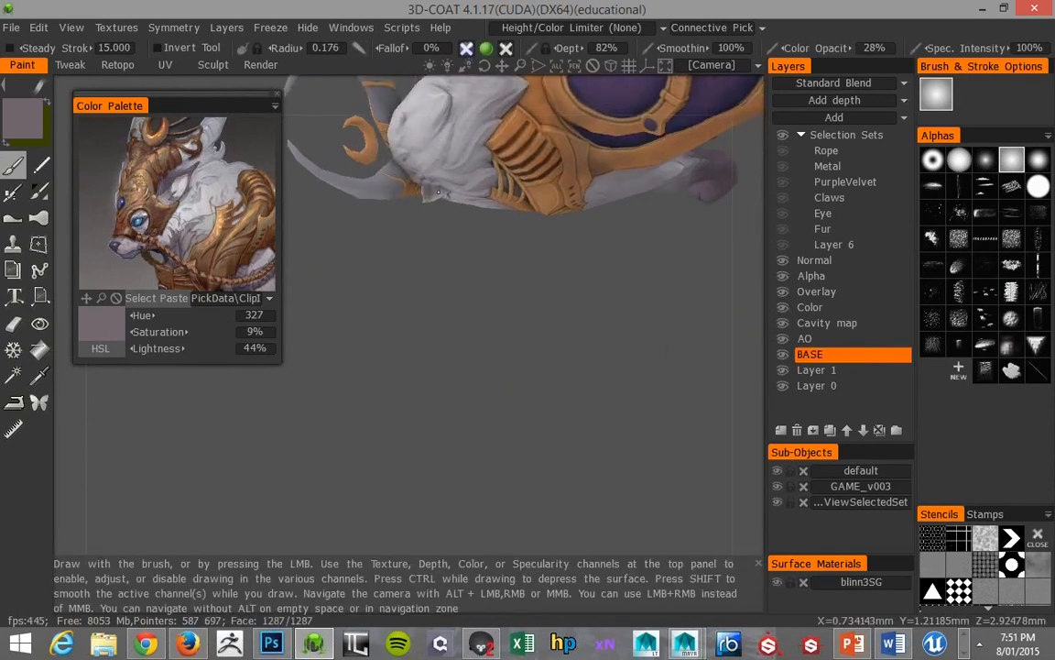
{"action": "mouse_move", "coordinate": [428, 195]}
{"action": "left_mouse_down", "text": "alt"}
{"action": "mouse_move", "coordinate": [438, 220]}
{"action": "mouse_move", "coordinate": [426, 198]}
{"action": "left_mouse_up", "text": "alt"}
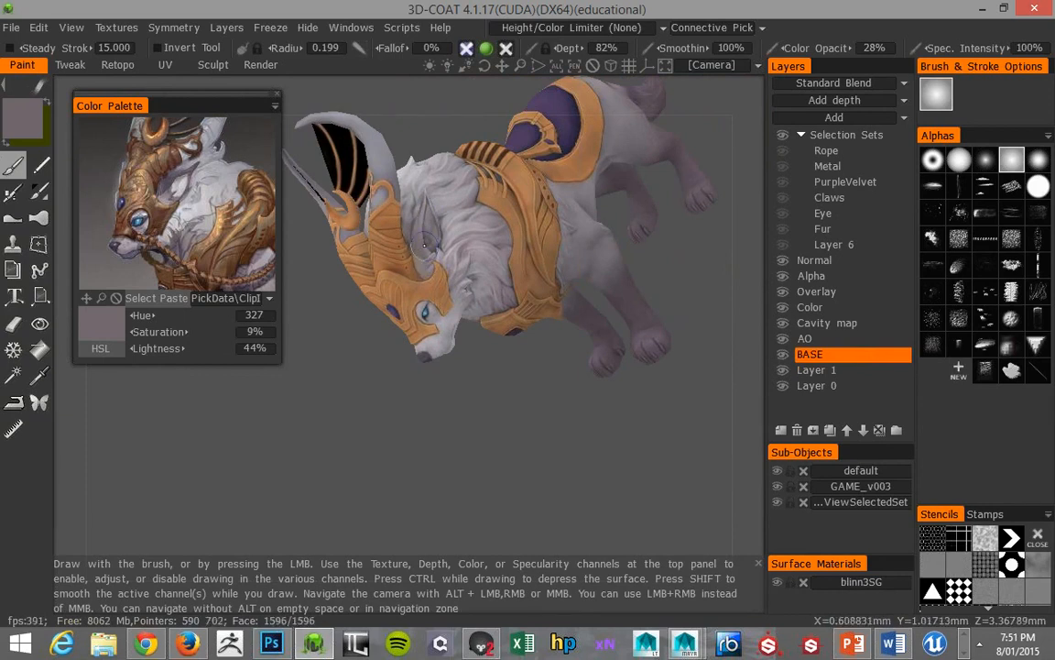
{"action": "left_click_drag", "start_coordinate": [398, 416], "coordinate": [436, 250], "text": "alt"}
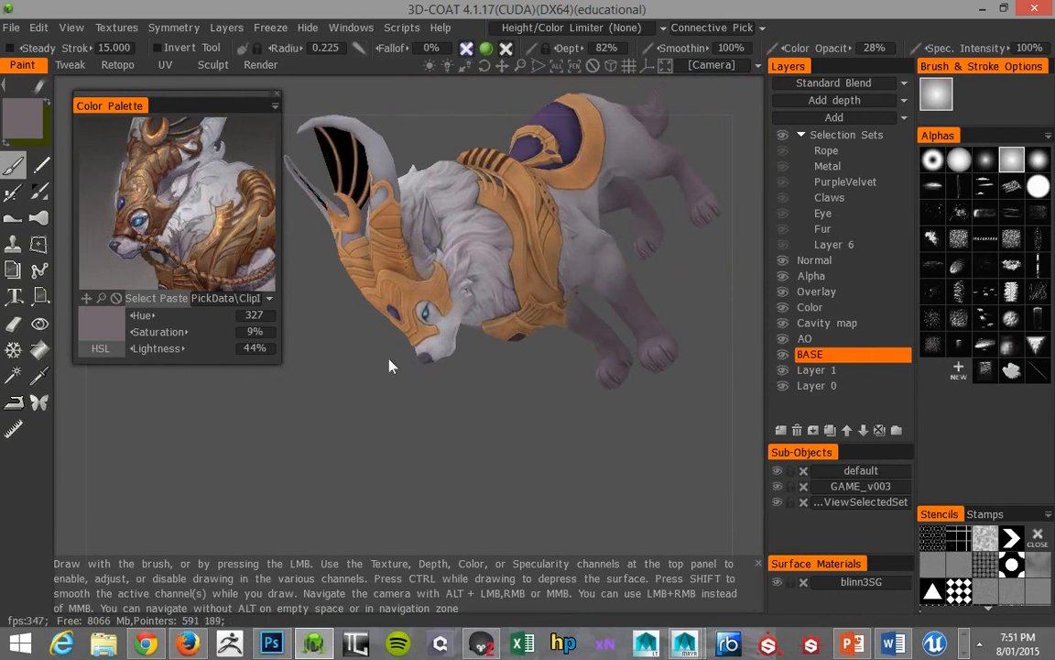
{"action": "left_click_drag", "start_coordinate": [389, 366], "coordinate": [423, 275], "text": "alt"}
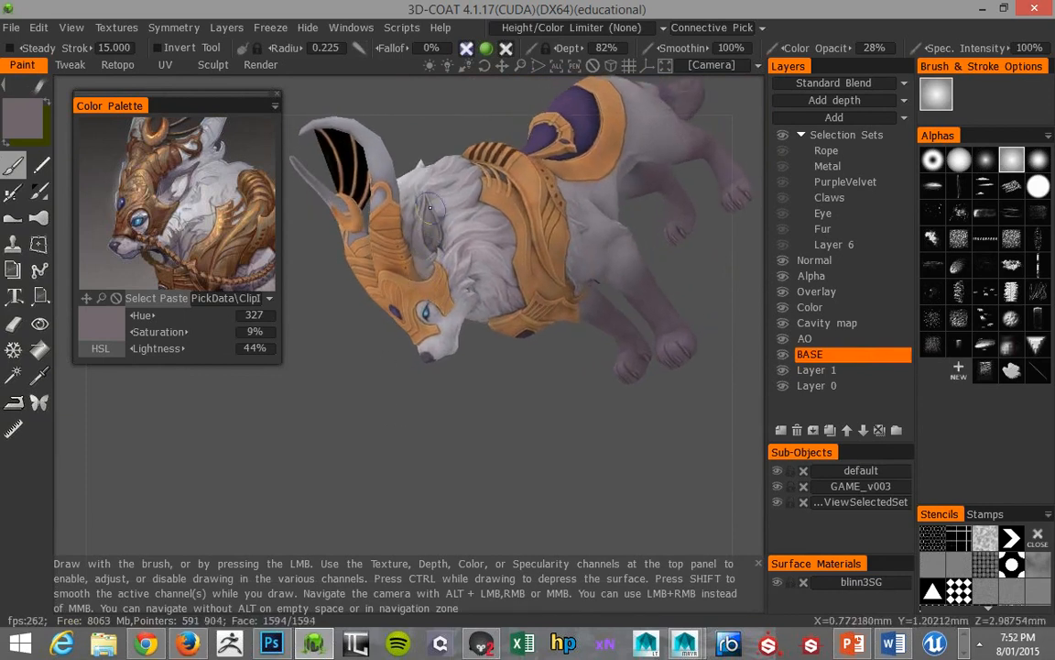
- Sample a light grey (hue 293, saturation 4%, lightness 76%) and paint highlights around the ear with a small brush
{"action": "key", "text": "v"}
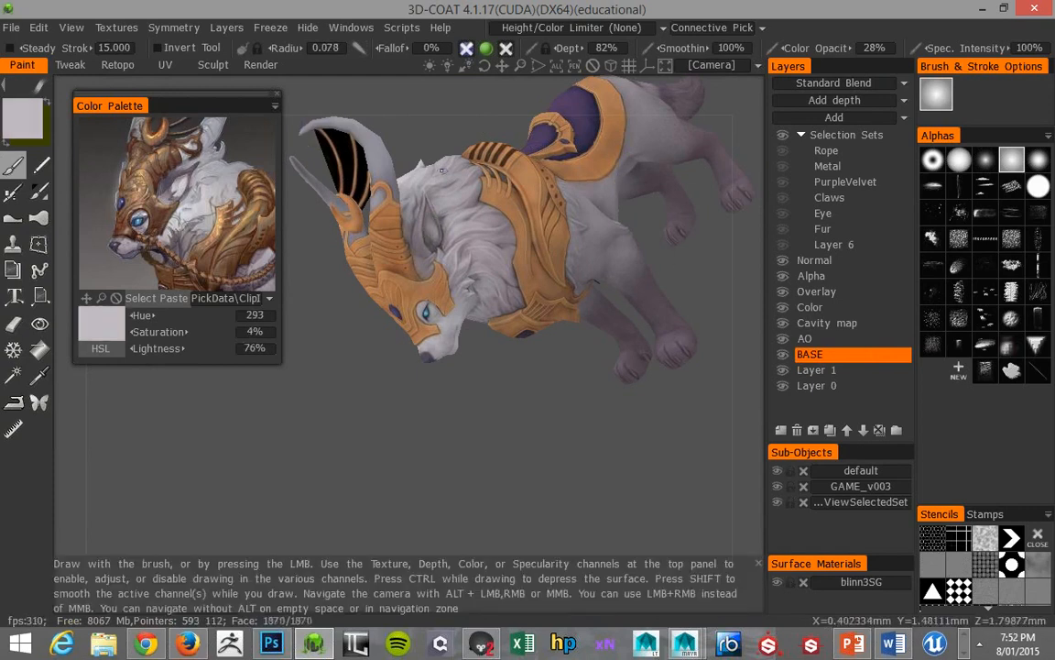
{"action": "left_click_drag", "start_coordinate": [442, 169], "coordinate": [427, 221], "text": "alt"}
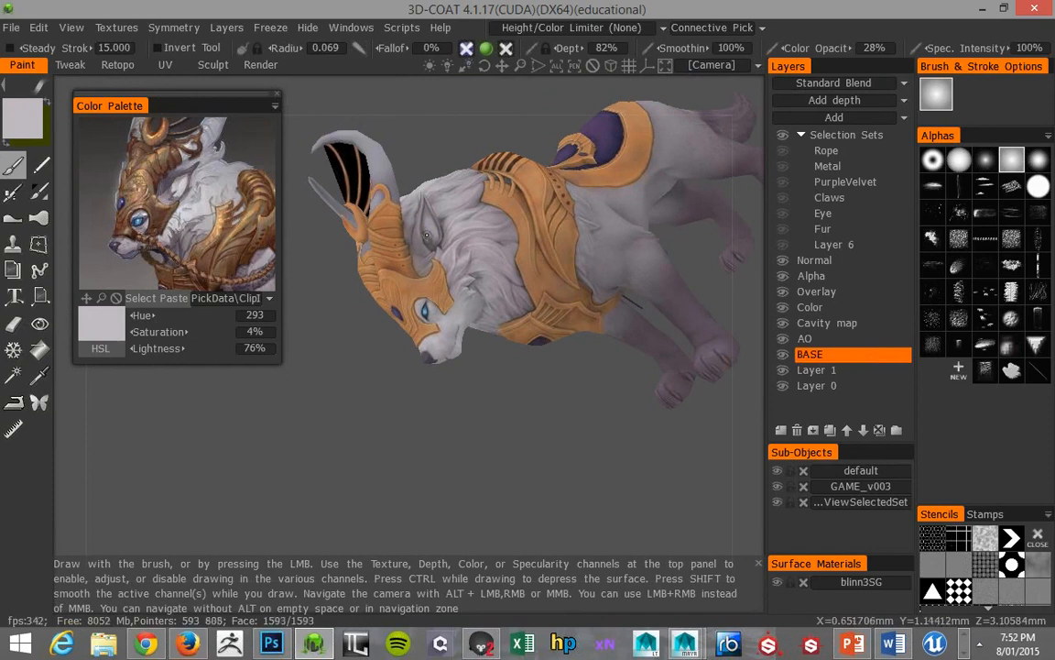
{"action": "left_click_drag", "start_coordinate": [428, 231], "coordinate": [405, 234], "text": "alt"}
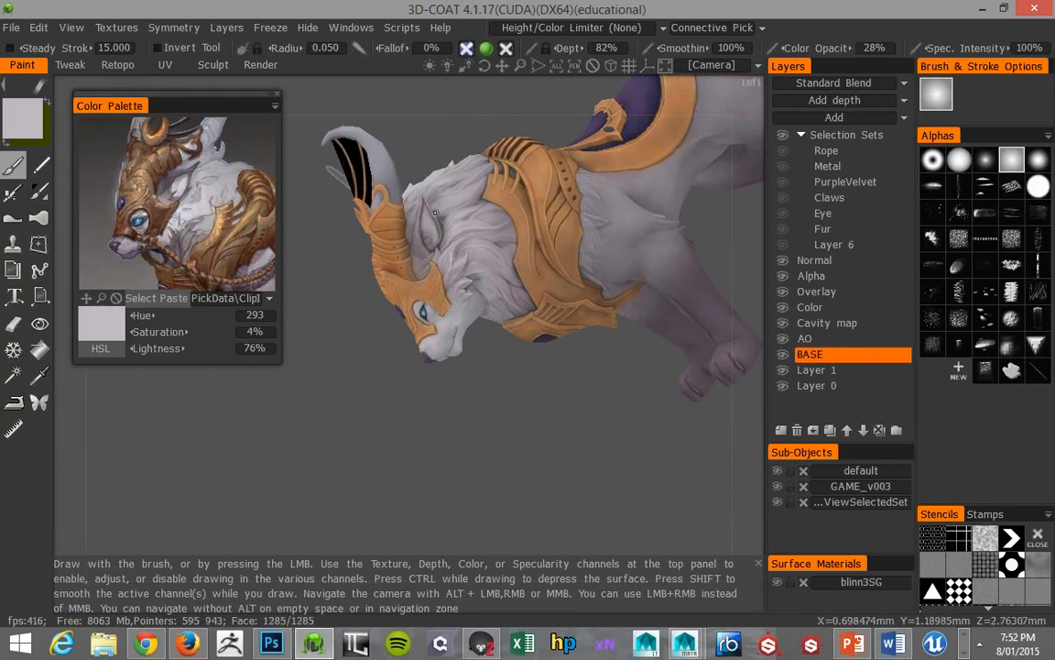
- Brighten the ear with the light grey on the Overlay layer, and lighten the mane on the BASE layer at brush radius 0.317
{"action": "left_click", "coordinate": [819, 293]}
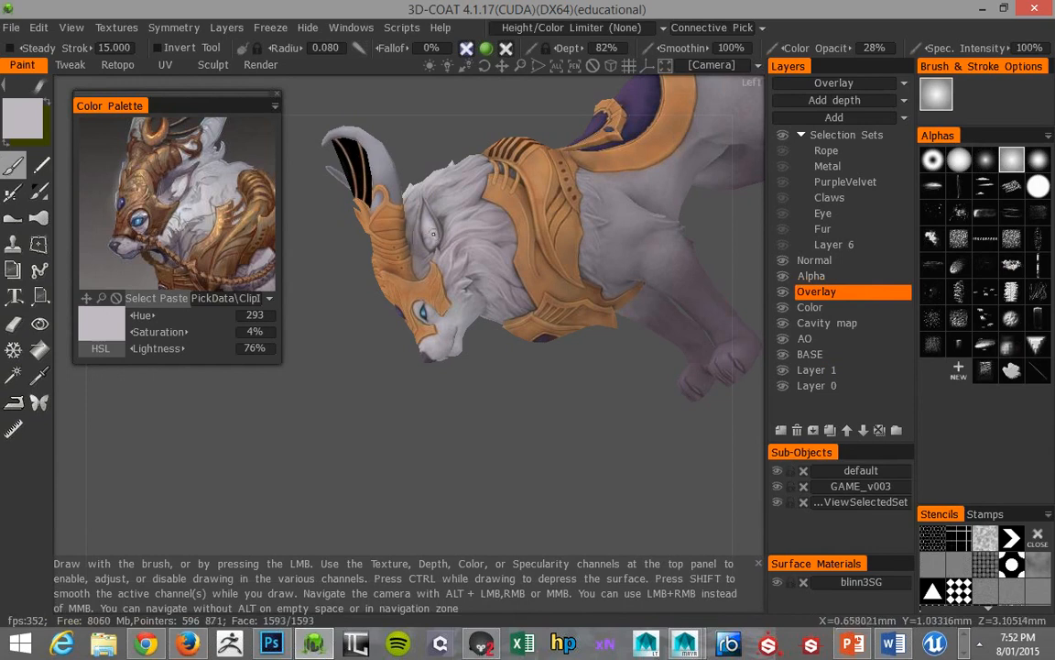
{"action": "mouse_move", "coordinate": [441, 133]}
{"action": "left_mouse_down"}
{"action": "mouse_move", "coordinate": [487, 128]}
{"action": "mouse_move", "coordinate": [515, 104]}
{"action": "mouse_move", "coordinate": [408, 170]}
{"action": "mouse_move", "coordinate": [539, 172]}
{"action": "mouse_move", "coordinate": [321, 158]}
{"action": "mouse_move", "coordinate": [439, 154]}
{"action": "left_mouse_up"}
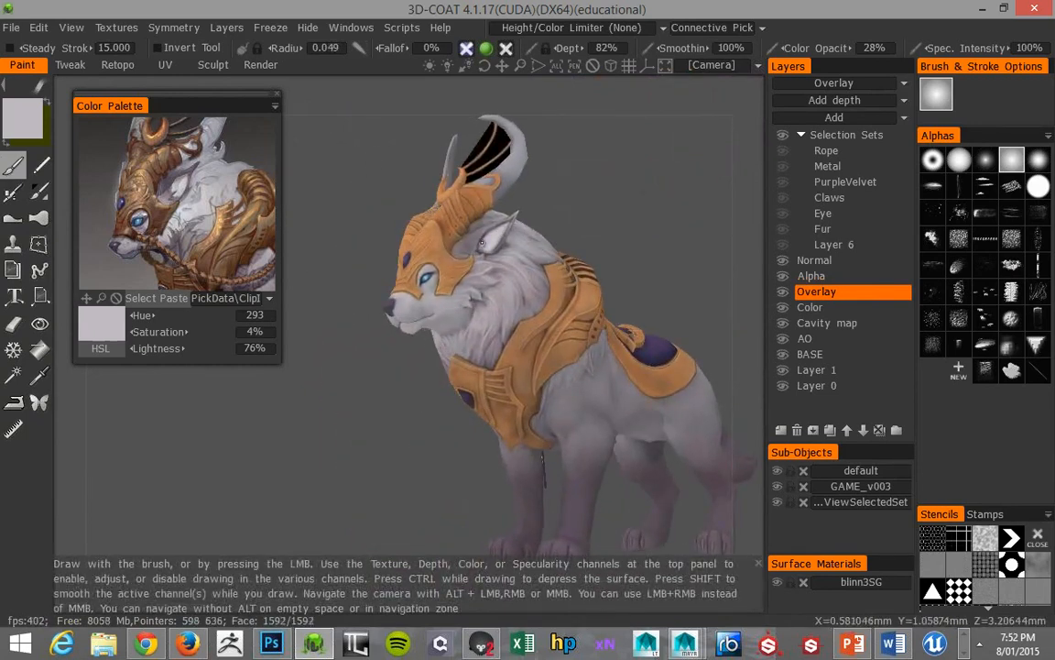
{"action": "right_click_drag", "start_coordinate": [468, 201], "coordinate": [509, 205]}
{"action": "mouse_move", "coordinate": [495, 264]}
{"action": "left_mouse_down"}
{"action": "mouse_move", "coordinate": [488, 280]}
{"action": "mouse_move", "coordinate": [515, 282]}
{"action": "left_mouse_up"}
{"action": "left_click_drag", "start_coordinate": [462, 249], "coordinate": [468, 231]}
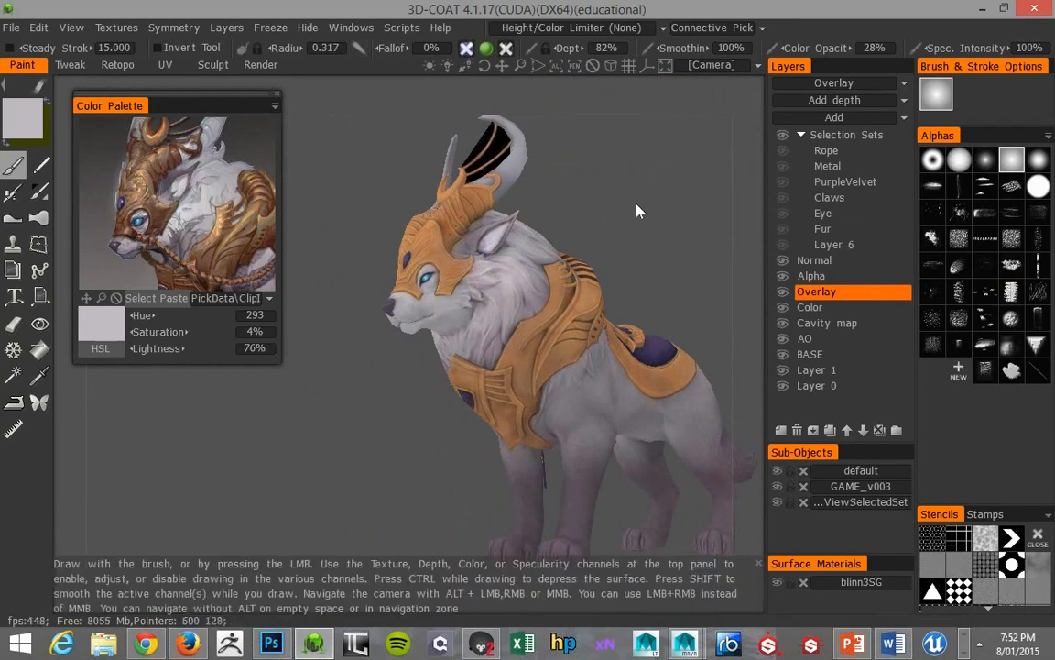
{"action": "left_click", "coordinate": [808, 354]}
{"action": "left_click_drag", "start_coordinate": [485, 252], "coordinate": [486, 249]}
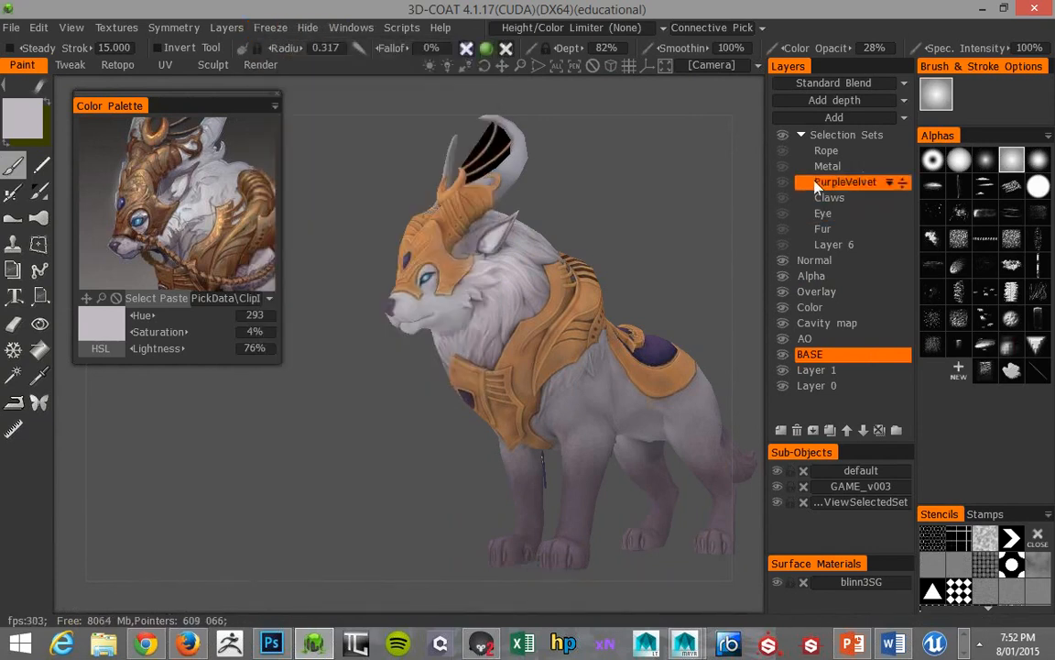
{"action": "right_click", "coordinate": [807, 183]}
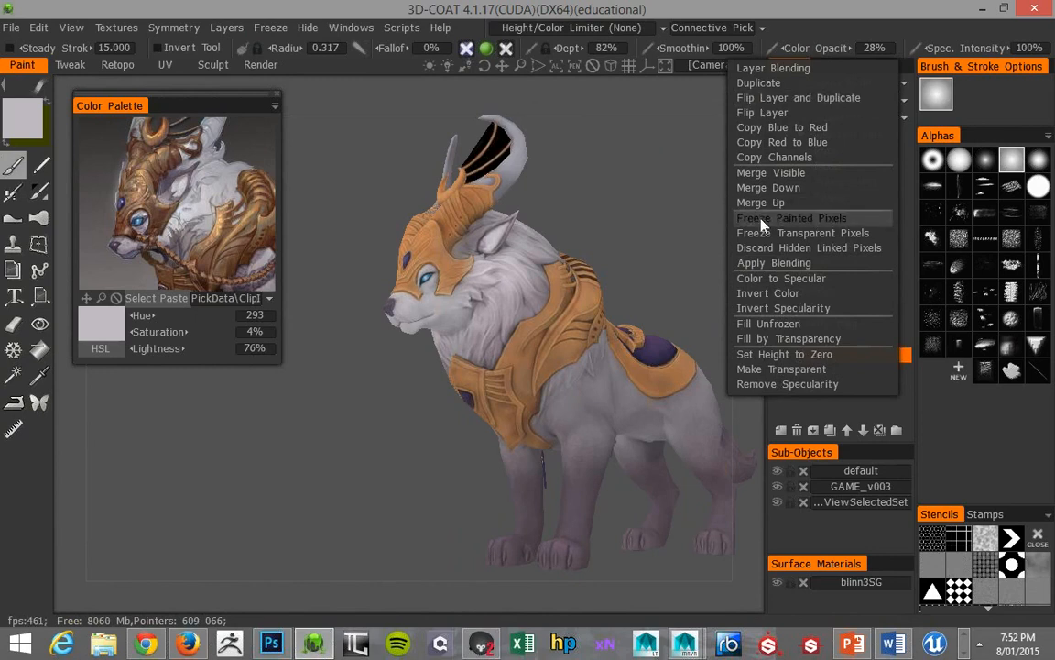
{"action": "left_click", "coordinate": [270, 28]}
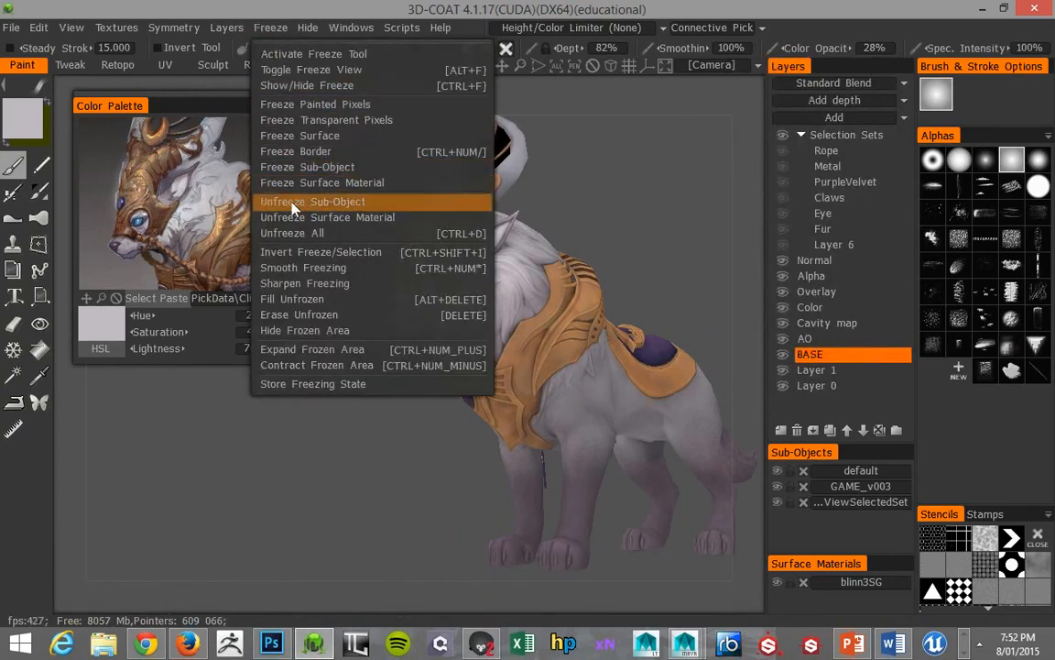
{"action": "left_click", "coordinate": [279, 233]}
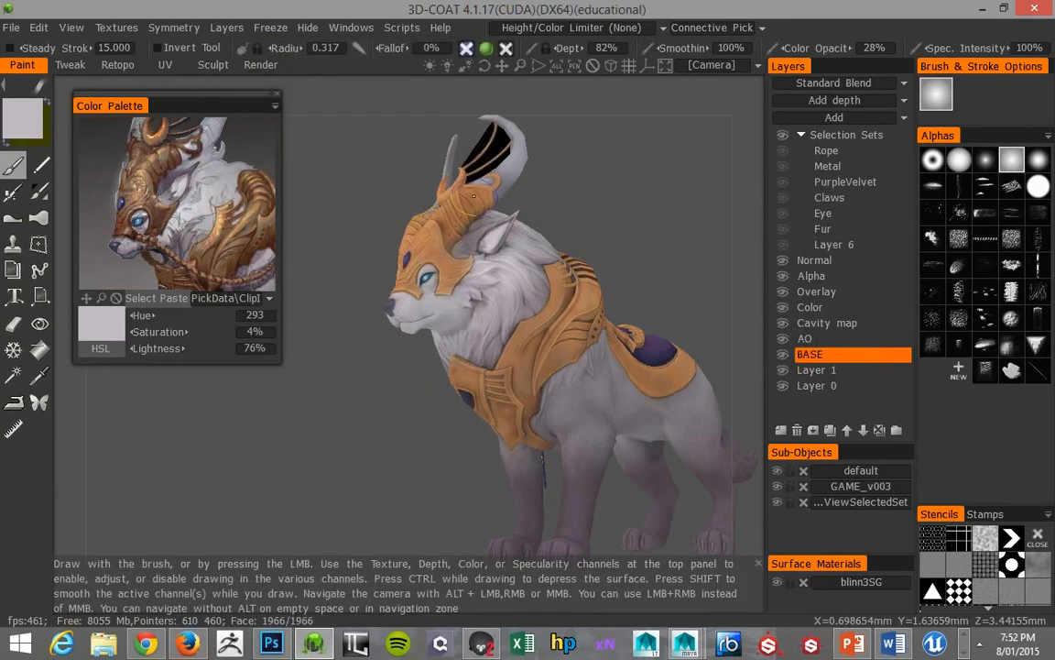
{"action": "key", "text": "ctrl+z"}
{"action": "key", "text": "ctrl+z"}
{"action": "key", "text": "ctrl+z"}
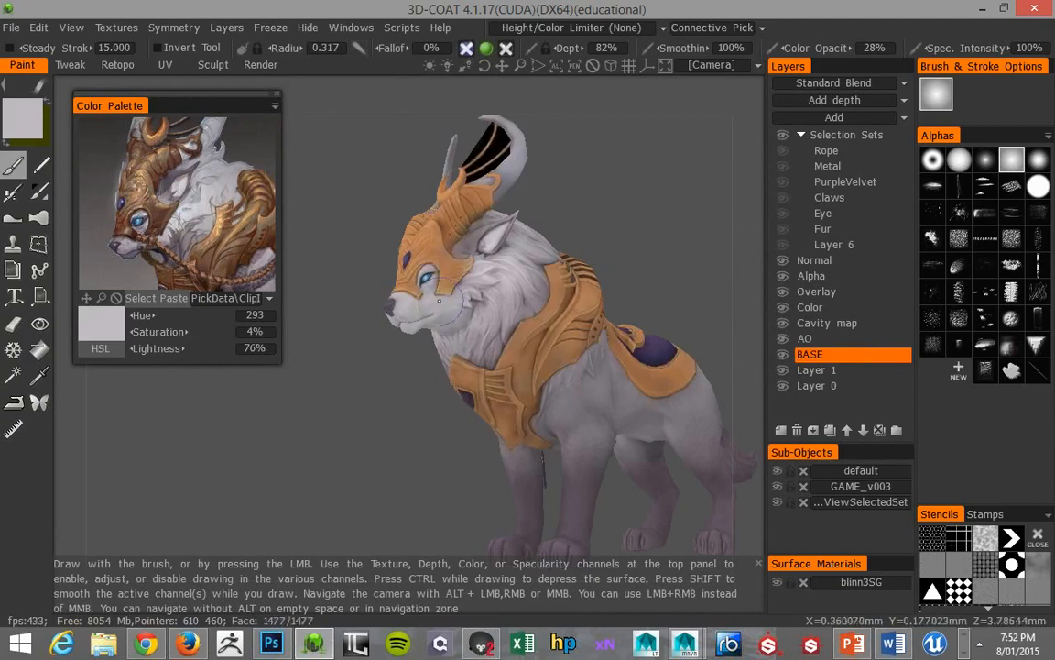
- Lighten the head fur and mane on the BASE layer at brush radius 0.420, and show the whole creature in the palette's reference image
{"action": "mouse_move", "coordinate": [407, 315]}
{"action": "left_mouse_down", "text": "alt"}
{"action": "mouse_move", "coordinate": [371, 290]}
{"action": "mouse_move", "coordinate": [341, 331]}
{"action": "mouse_move", "coordinate": [352, 335]}
{"action": "mouse_move", "coordinate": [322, 334]}
{"action": "mouse_move", "coordinate": [364, 346]}
{"action": "mouse_move", "coordinate": [401, 265]}
{"action": "mouse_move", "coordinate": [452, 243]}
{"action": "left_mouse_up", "text": "alt"}
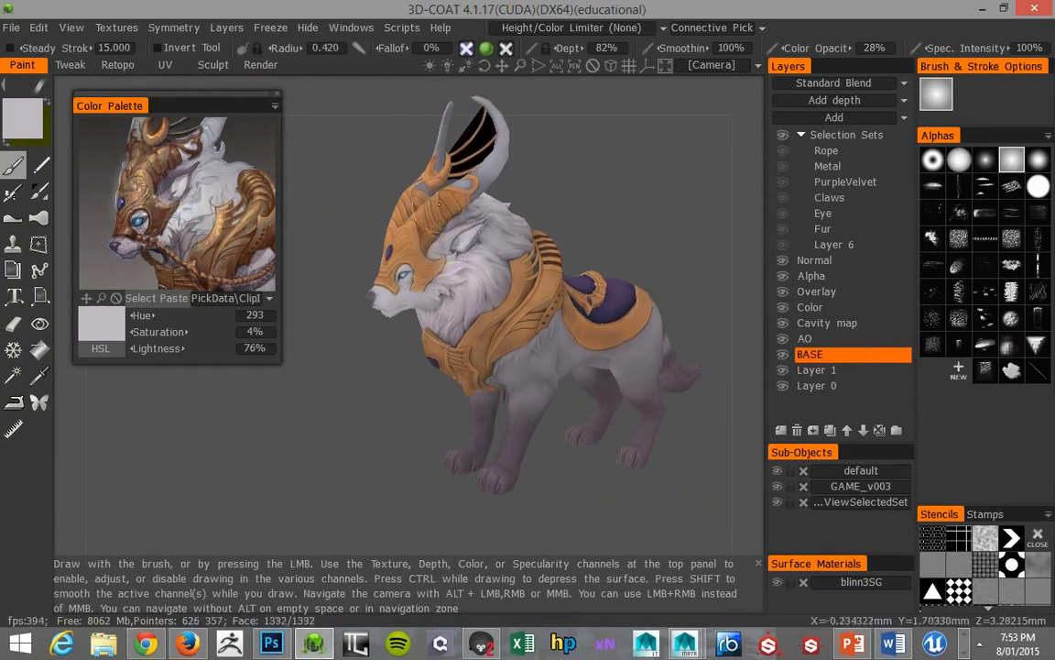
{"action": "left_click_drag", "start_coordinate": [440, 204], "coordinate": [427, 213], "text": "alt"}
{"action": "scroll", "coordinate": [227, 269], "scroll_direction": "down", "scroll_amount": 5}
{"action": "scroll", "coordinate": [210, 171], "scroll_direction": "up", "scroll_amount": 4}
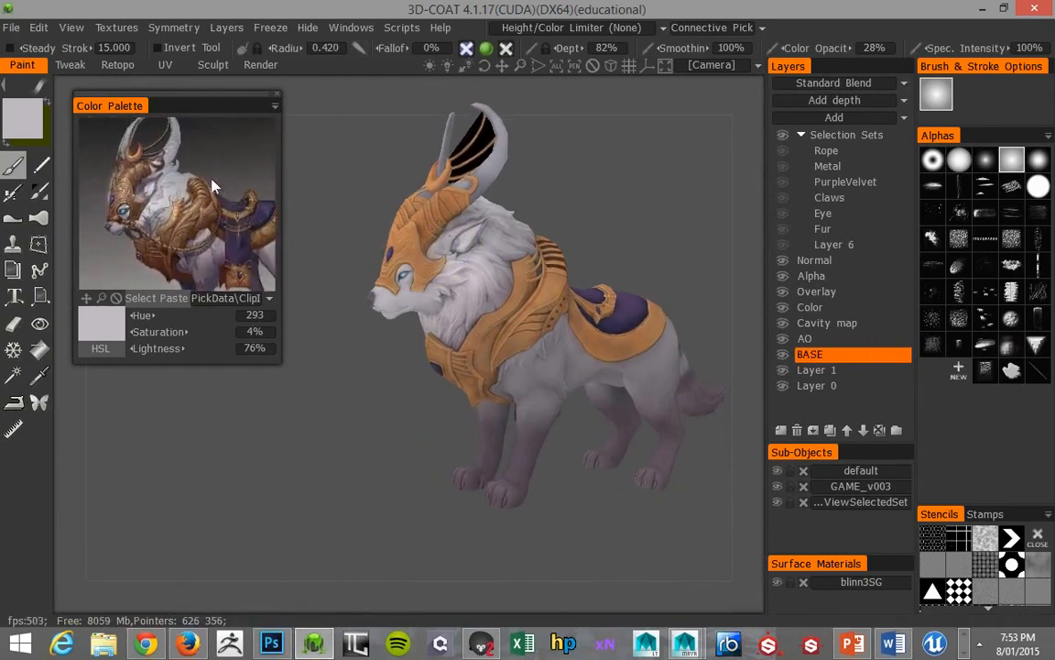
{"action": "scroll", "coordinate": [213, 186], "scroll_direction": "down", "scroll_amount": 4}
{"action": "left_click_drag", "start_coordinate": [336, 225], "coordinate": [357, 236], "text": "alt"}
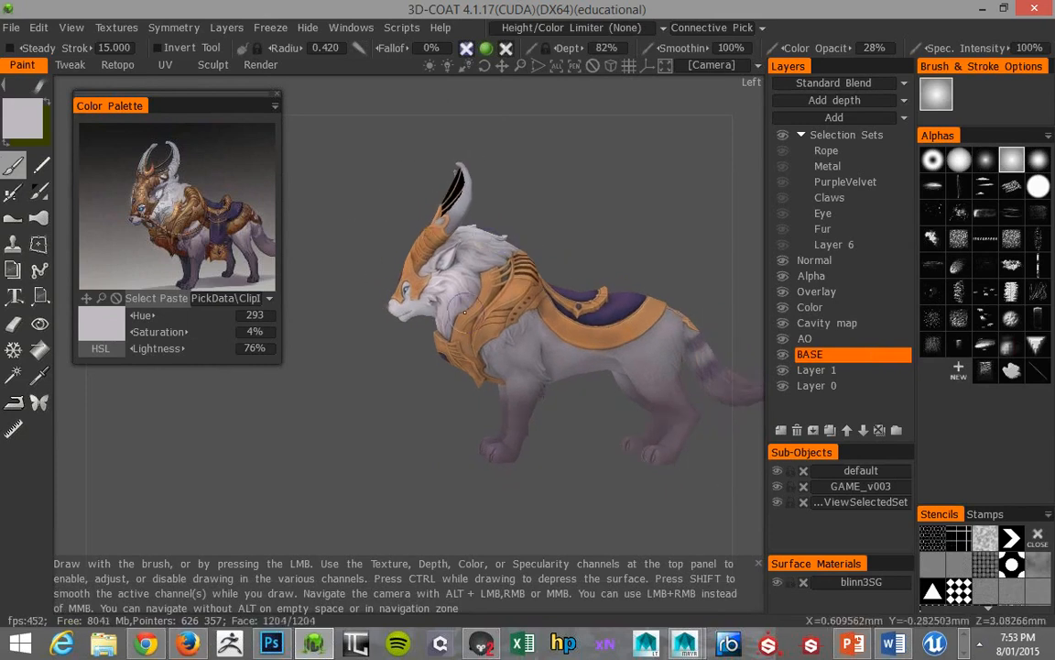
{"action": "left_click_drag", "start_coordinate": [407, 395], "coordinate": [470, 242], "text": "alt"}
{"action": "left_click_drag", "start_coordinate": [372, 256], "coordinate": [434, 258], "text": "alt"}
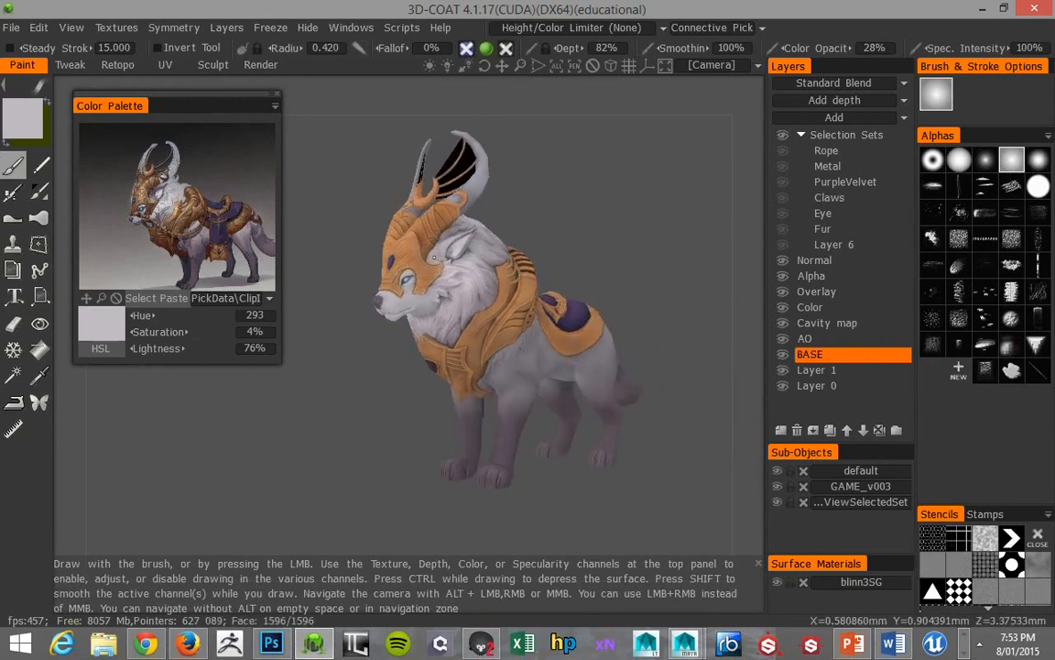
- Paint the mane and neck fur lighter with broad light grey strokes on the BASE layer, using brush radius 0.592
{"action": "mouse_move", "coordinate": [360, 316]}
{"action": "left_mouse_down", "text": "alt"}
{"action": "mouse_move", "coordinate": [303, 215]}
{"action": "mouse_move", "coordinate": [399, 303]}
{"action": "mouse_move", "coordinate": [412, 255]}
{"action": "mouse_move", "coordinate": [477, 195]}
{"action": "left_mouse_up", "text": "alt"}
{"action": "left_click_drag", "start_coordinate": [370, 163], "coordinate": [457, 157]}
{"action": "left_click_drag", "start_coordinate": [322, 165], "coordinate": [435, 176]}
{"action": "key", "text": "bracketright"}
{"action": "key", "text": "bracketright"}
{"action": "key", "text": "bracketright"}
{"action": "key", "text": "bracketright"}
{"action": "key", "text": "bracketright"}
{"action": "key", "text": "bracketright"}
{"action": "key", "text": "bracketright"}
{"action": "mouse_move", "coordinate": [537, 136]}
{"action": "left_mouse_down"}
{"action": "mouse_move", "coordinate": [395, 234]}
{"action": "mouse_move", "coordinate": [366, 279]}
{"action": "mouse_move", "coordinate": [455, 232]}
{"action": "left_mouse_up"}
{"action": "key", "text": "bracketleft"}
{"action": "key", "text": "bracketleft"}
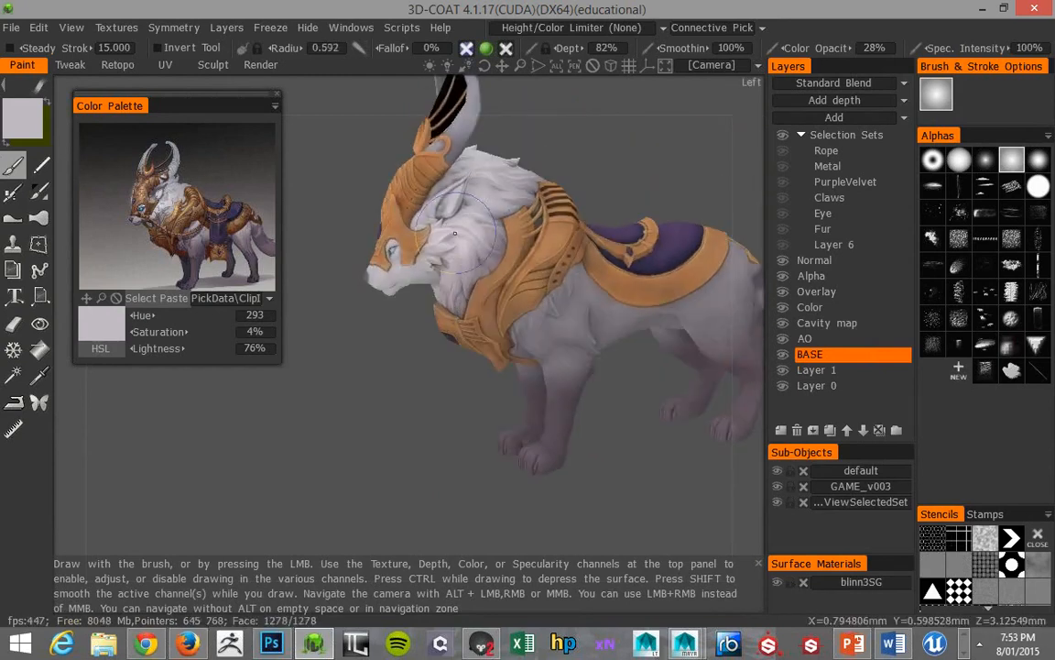
- Erase the tint over the mane from the Overlay layer with the eraser at radius 0.231
{"action": "left_click", "coordinate": [809, 294]}
{"action": "key", "text": "e"}
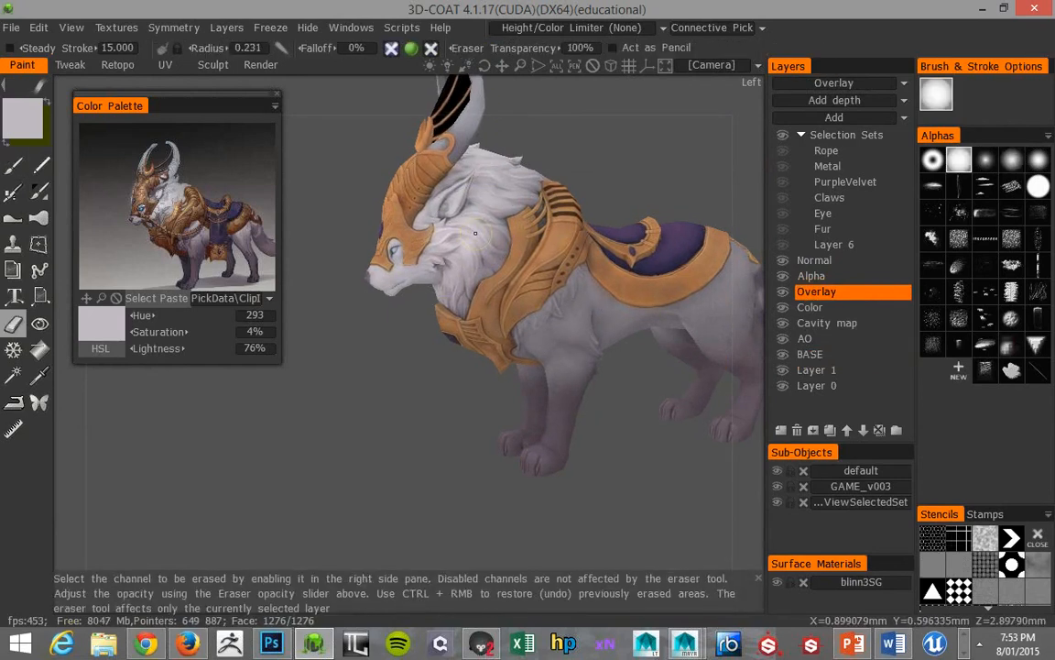
{"action": "mouse_move", "coordinate": [478, 247]}
{"action": "left_mouse_down"}
{"action": "mouse_move", "coordinate": [355, 221]}
{"action": "mouse_move", "coordinate": [438, 183]}
{"action": "left_mouse_up"}
- Brighten the mane and muzzle with light grey brush strokes on the Overlay layer at brush radius 0.327
{"action": "key", "text": "b"}
{"action": "mouse_move", "coordinate": [452, 223]}
{"action": "left_mouse_down"}
{"action": "mouse_move", "coordinate": [417, 213]}
{"action": "mouse_move", "coordinate": [465, 265]}
{"action": "mouse_move", "coordinate": [515, 284]}
{"action": "left_mouse_up"}
{"action": "mouse_move", "coordinate": [394, 353]}
{"action": "left_mouse_down", "text": "alt"}
{"action": "mouse_move", "coordinate": [351, 363]}
{"action": "mouse_move", "coordinate": [320, 339]}
{"action": "left_mouse_up", "text": "alt"}
{"action": "key", "text": "["}
{"action": "left_click_drag", "start_coordinate": [393, 280], "coordinate": [338, 280], "text": "alt"}
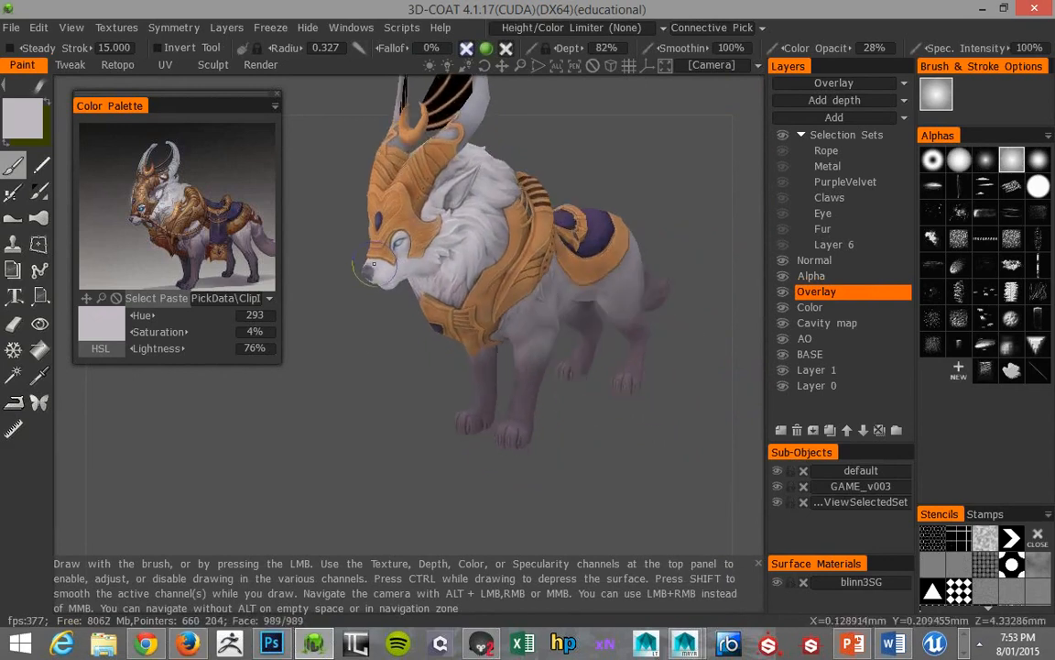
{"action": "left_click", "coordinate": [400, 244]}
{"action": "left_click_drag", "start_coordinate": [456, 243], "coordinate": [460, 224]}
{"action": "mouse_move", "coordinate": [370, 323]}
{"action": "left_mouse_down"}
{"action": "mouse_move", "coordinate": [315, 290]}
{"action": "mouse_move", "coordinate": [454, 190]}
{"action": "mouse_move", "coordinate": [455, 169]}
{"action": "mouse_move", "coordinate": [428, 209]}
{"action": "left_mouse_up"}
- Enlarge the brush to radius 0.947 and whiten the whole mane and face on the Overlay layer
{"action": "right_click_drag", "start_coordinate": [420, 149], "coordinate": [440, 150]}
{"action": "mouse_move", "coordinate": [403, 133]}
{"action": "left_mouse_down", "text": "alt"}
{"action": "mouse_move", "coordinate": [313, 174]}
{"action": "mouse_move", "coordinate": [327, 242]}
{"action": "left_mouse_up", "text": "alt"}
{"action": "right_click_drag", "start_coordinate": [441, 156], "coordinate": [477, 155]}
{"action": "mouse_move", "coordinate": [483, 226]}
{"action": "left_mouse_down", "text": "alt"}
{"action": "mouse_move", "coordinate": [462, 150]}
{"action": "mouse_move", "coordinate": [313, 108]}
{"action": "left_mouse_up", "text": "alt"}
{"action": "right_click_drag", "start_coordinate": [313, 108], "coordinate": [340, 154], "text": "alt"}
{"action": "left_click_drag", "start_coordinate": [339, 154], "coordinate": [314, 188], "text": "alt"}
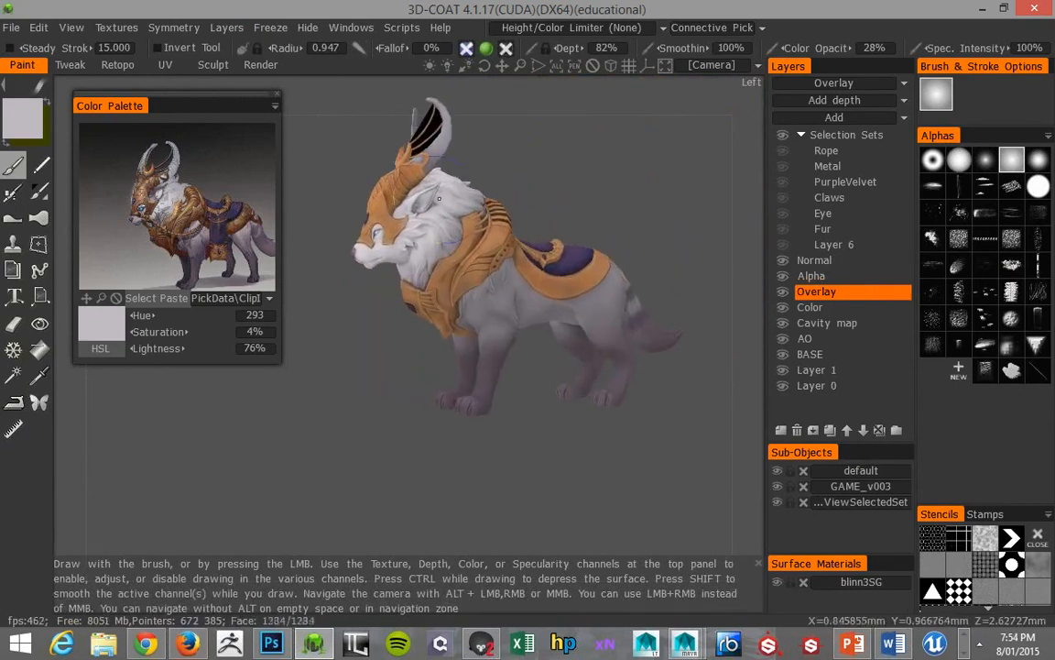
- Make BASE the active layer and sample a dark purple (hue 300, saturation 15%, lightness 35%)
{"action": "left_click", "coordinate": [806, 355]}
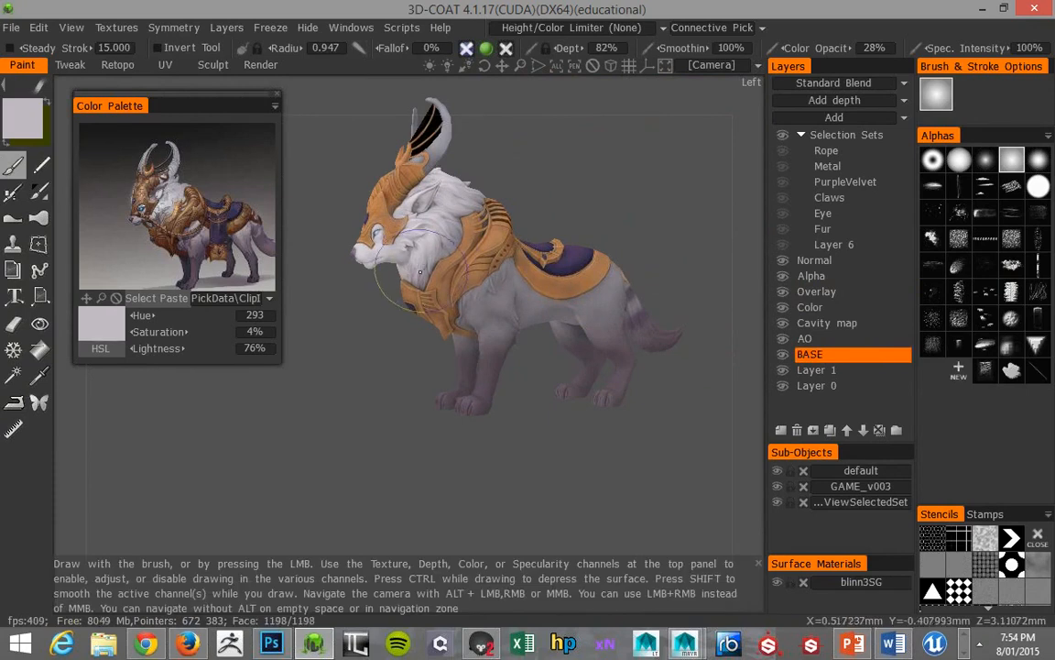
{"action": "key", "text": "v"}
{"action": "left_click", "coordinate": [365, 325]}
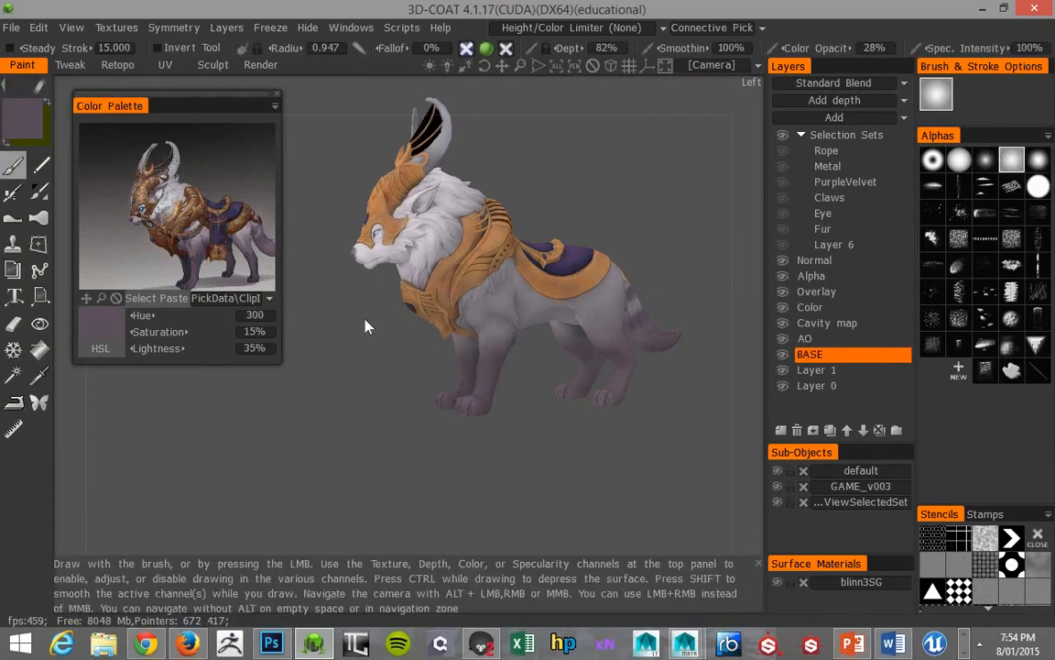
{"action": "left_click", "coordinate": [274, 107]}
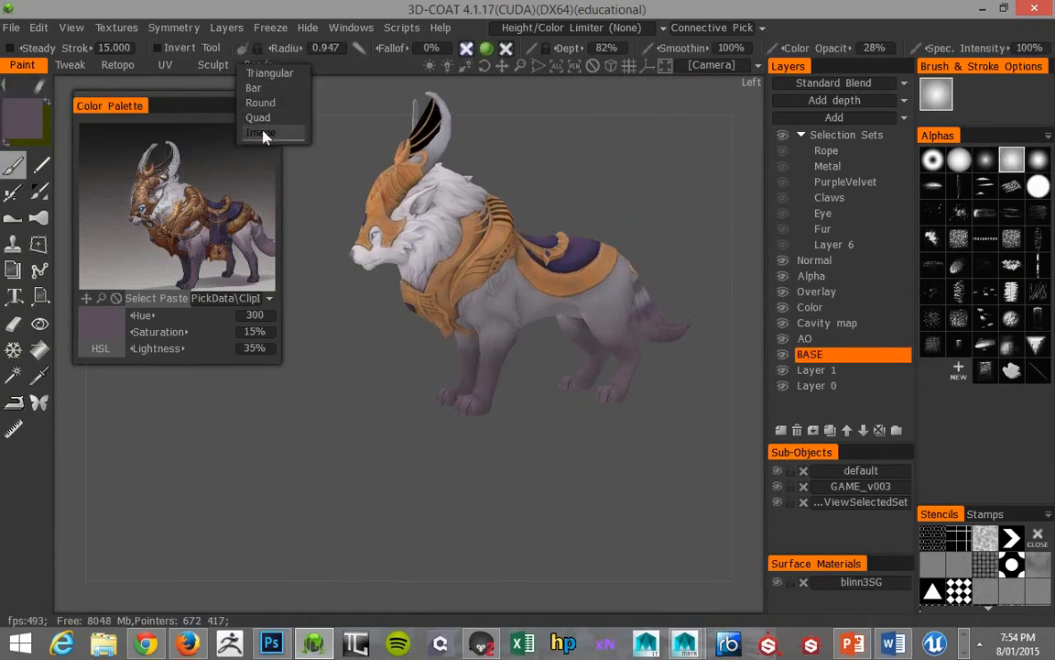
{"action": "left_click", "coordinate": [264, 131]}
{"action": "left_click", "coordinate": [274, 107]}
{"action": "left_click", "coordinate": [261, 83]}
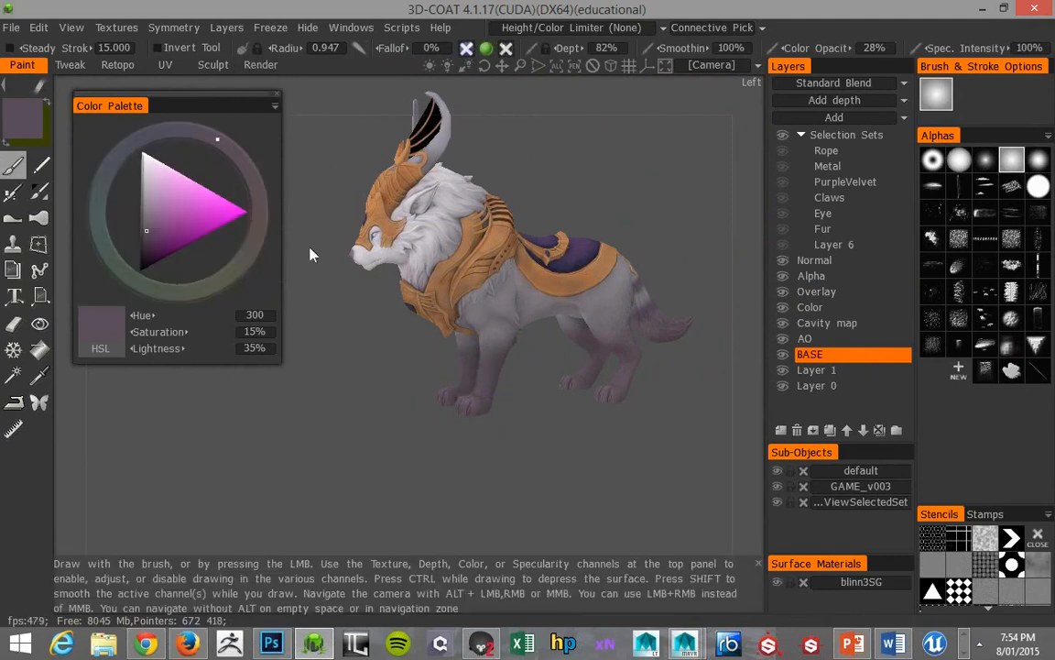
{"action": "left_click", "coordinate": [274, 107]}
{"action": "left_click", "coordinate": [261, 131]}
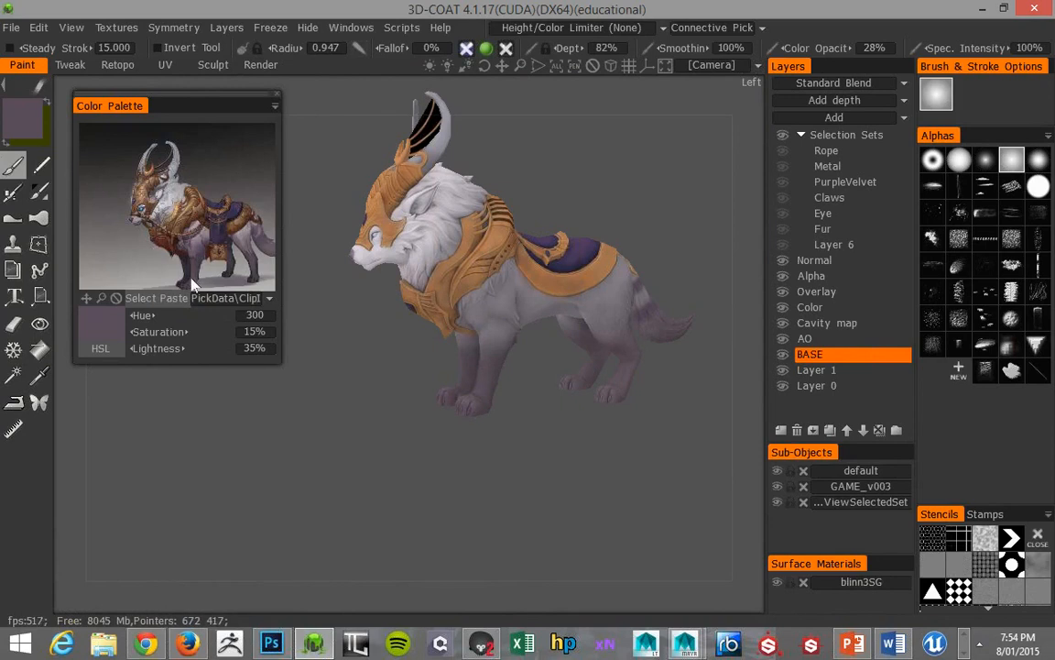
- Darken the purple to saturation 13%, lightness 23%, and shade the lower legs and paws on the BASE layer at brush radius 1.825
{"action": "left_click_drag", "start_coordinate": [142, 348], "coordinate": [142, 349]}
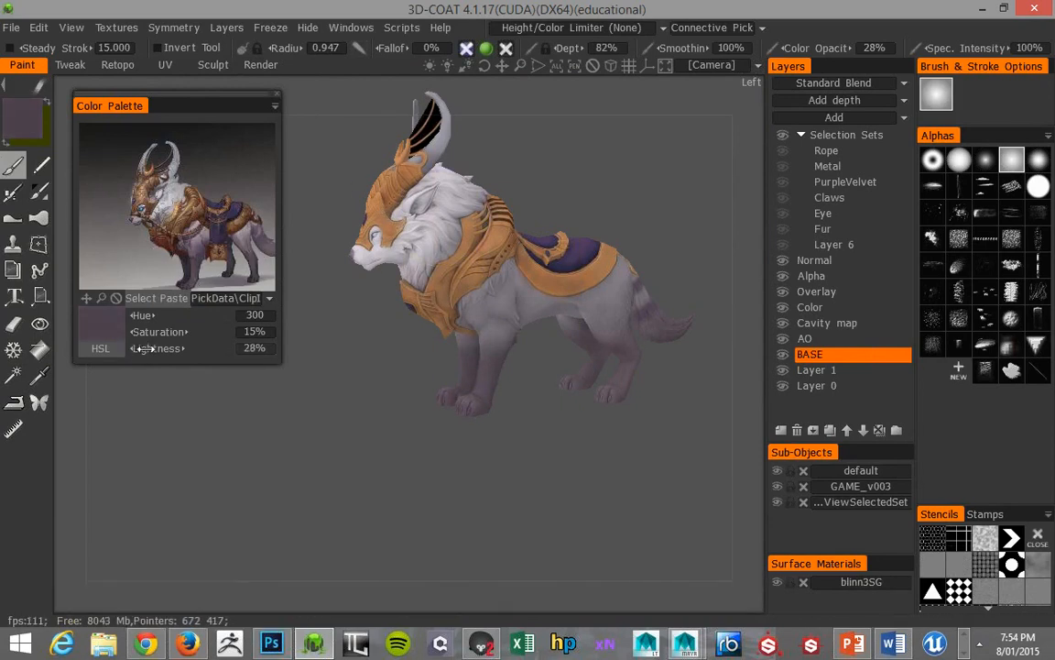
{"action": "key", "text": "]"}
{"action": "key", "text": "]"}
{"action": "key", "text": "]"}
{"action": "key", "text": "]"}
{"action": "key", "text": "]"}
{"action": "key", "text": "]"}
{"action": "key", "text": "]"}
{"action": "key", "text": "]"}
{"action": "key", "text": "["}
{"action": "key", "text": "["}
{"action": "key", "text": "["}
{"action": "key", "text": "["}
{"action": "mouse_move", "coordinate": [442, 419]}
{"action": "left_mouse_down", "text": "alt"}
{"action": "mouse_move", "coordinate": [450, 413]}
{"action": "mouse_move", "coordinate": [416, 426]}
{"action": "mouse_move", "coordinate": [611, 386]}
{"action": "left_mouse_up", "text": "alt"}
{"action": "key", "text": "["}
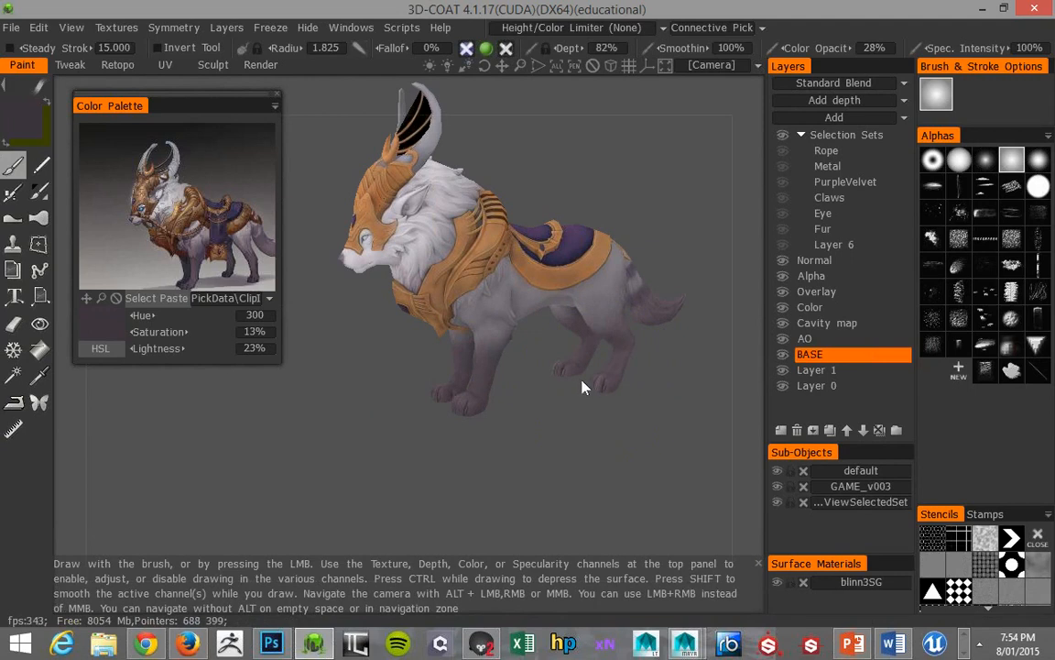
- Reduce the brush to radius 1.661 and continue the dark purple shading on the legs and hindquarters
{"action": "mouse_move", "coordinate": [561, 431]}
{"action": "left_mouse_down", "text": "alt"}
{"action": "mouse_move", "coordinate": [602, 404]}
{"action": "mouse_move", "coordinate": [526, 446]}
{"action": "mouse_move", "coordinate": [434, 416]}
{"action": "mouse_move", "coordinate": [491, 313]}
{"action": "left_mouse_up", "text": "alt"}
{"action": "key", "text": "["}
{"action": "key", "text": "["}
{"action": "key", "text": "["}
{"action": "key", "text": "["}
{"action": "key", "text": "["}
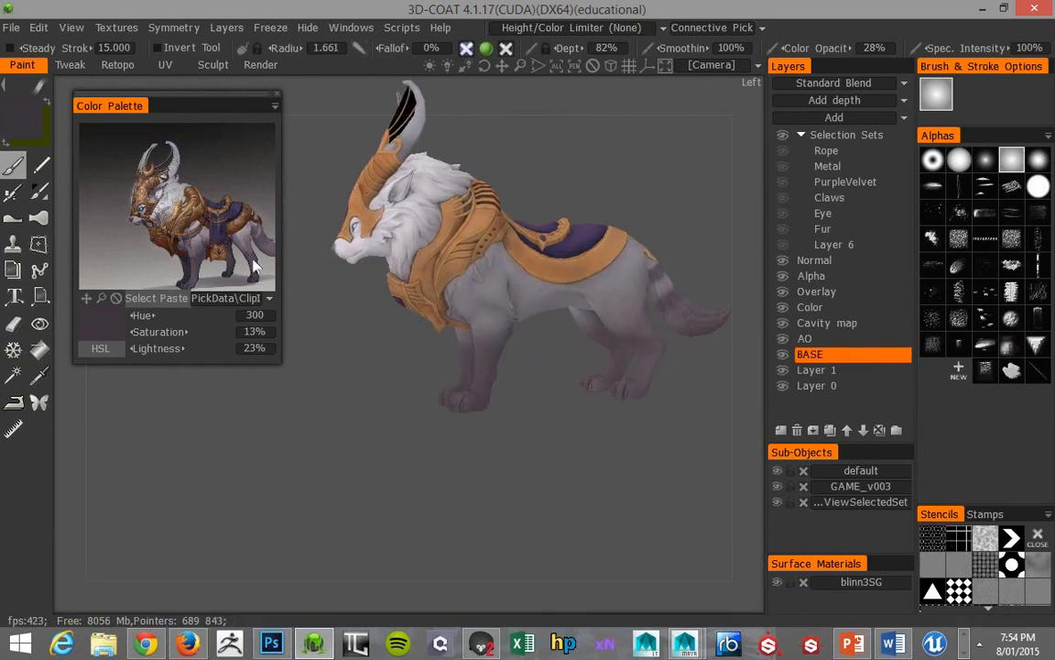
- Sample a greyish pink from the concept art's mane (hue 340, saturation 7%, lightness 59%) and tint the mane at brush radius 0.917
{"action": "left_click", "coordinate": [178, 214]}
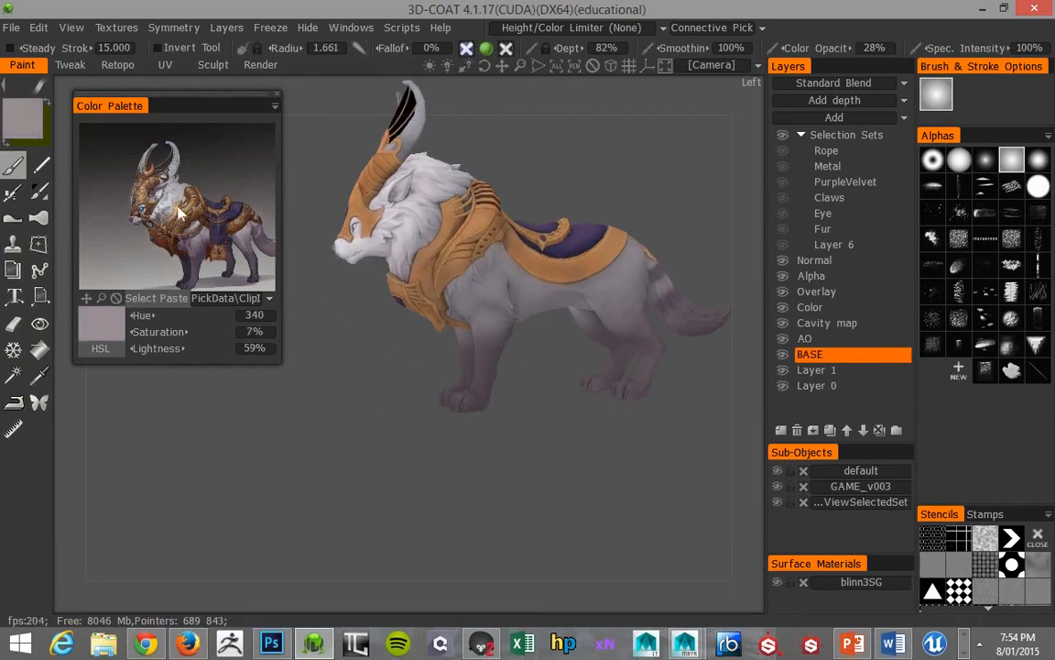
{"action": "right_click_drag", "start_coordinate": [403, 270], "coordinate": [367, 269]}
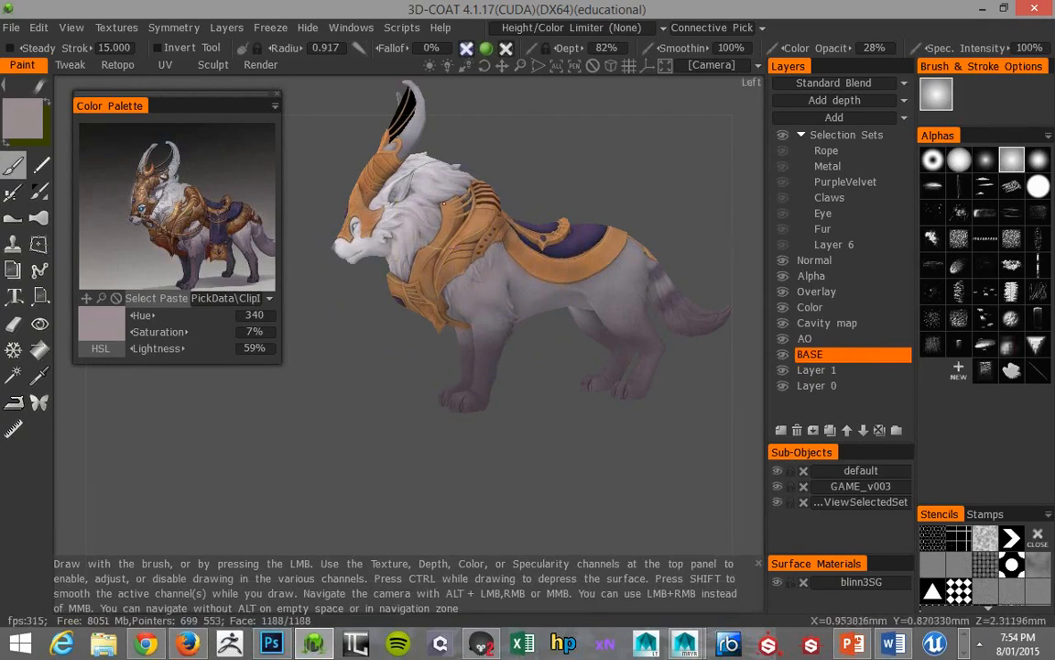
- Brighten the pink to lightness 81% and lighten the mane, flank and upper body on the BASE layer
{"action": "left_click_drag", "start_coordinate": [156, 348], "coordinate": [168, 348]}
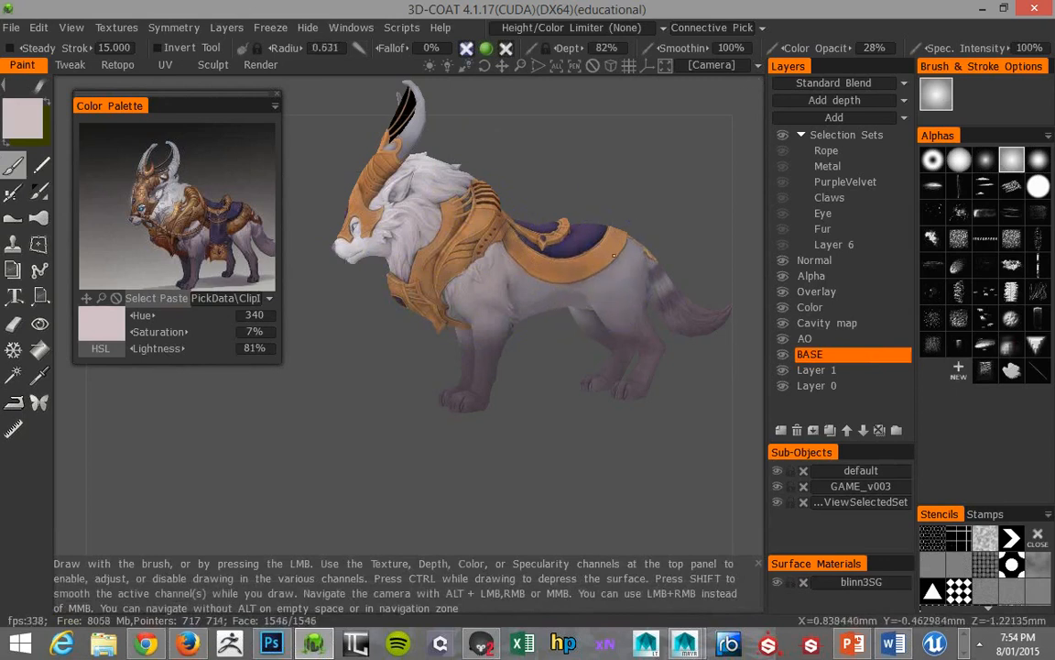
{"action": "left_click_drag", "start_coordinate": [614, 256], "coordinate": [605, 273], "text": "alt"}
{"action": "left_click_drag", "start_coordinate": [601, 196], "coordinate": [399, 313], "text": "alt"}
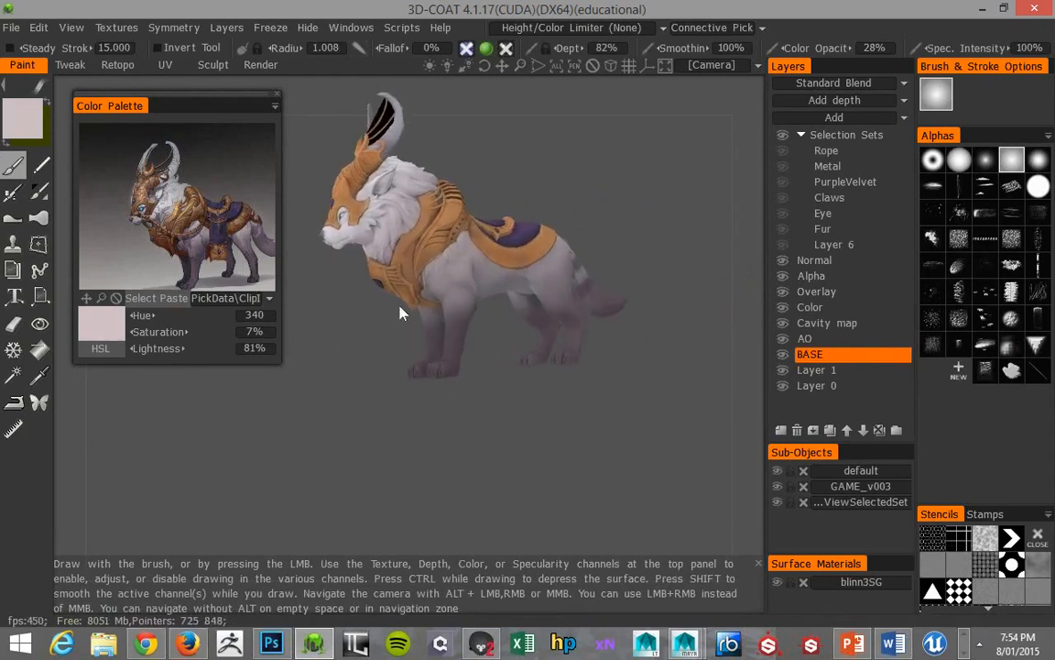
{"action": "left_click_drag", "start_coordinate": [392, 356], "coordinate": [367, 341], "text": "alt"}
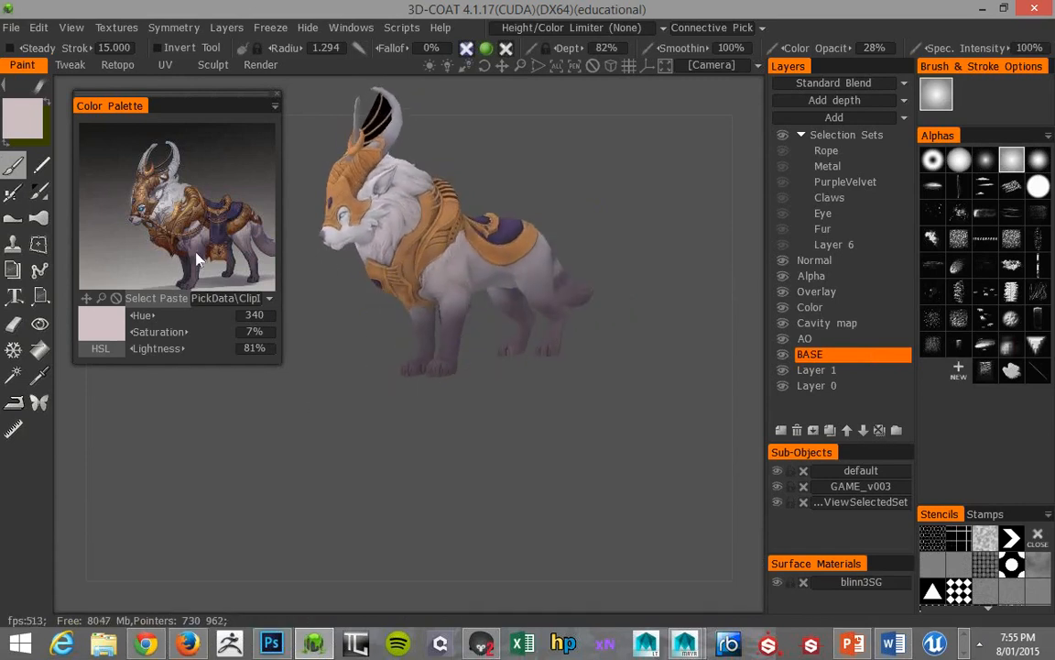
- Sample a mid purple from the concept art's leg (hue 289, saturation 17%, lightness 38%) and shade the hind legs and tail
{"action": "left_click", "coordinate": [197, 260]}
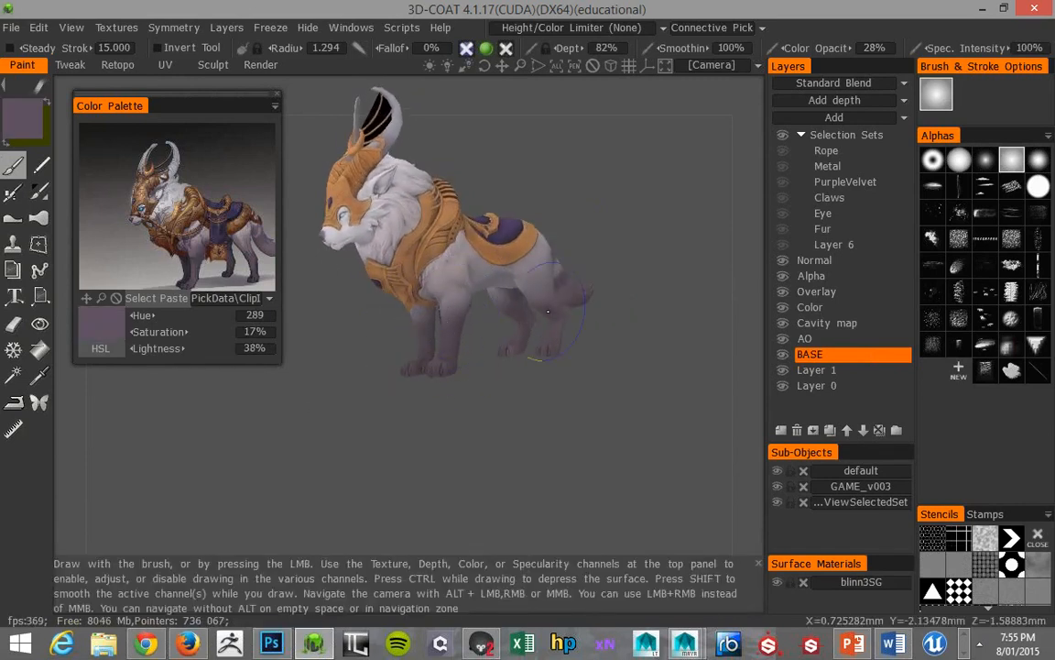
{"action": "mouse_move", "coordinate": [501, 441]}
{"action": "left_mouse_down", "text": "alt"}
{"action": "mouse_move", "coordinate": [416, 353]}
{"action": "mouse_move", "coordinate": [354, 447]}
{"action": "mouse_move", "coordinate": [439, 352]}
{"action": "mouse_move", "coordinate": [475, 354]}
{"action": "mouse_move", "coordinate": [566, 324]}
{"action": "mouse_move", "coordinate": [606, 332]}
{"action": "left_mouse_up", "text": "alt"}
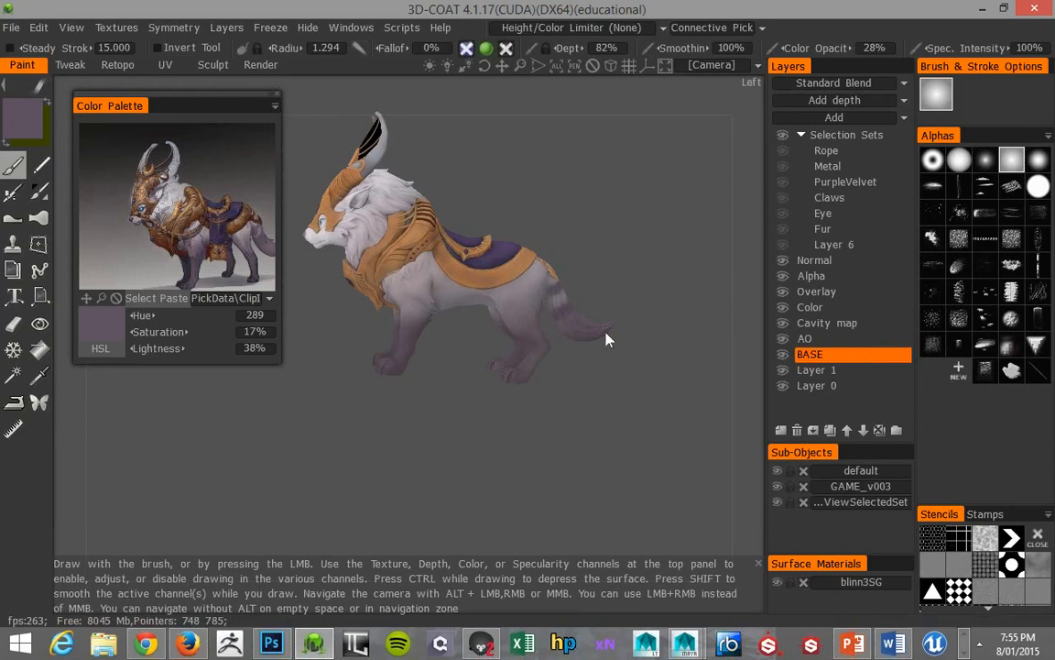
- Sample a dark blue-purple (hue 257, saturation 25%, lightness 21%) and shade the lower legs and paws at 10% color opacity, radius 1.008
{"action": "left_click", "coordinate": [189, 285]}
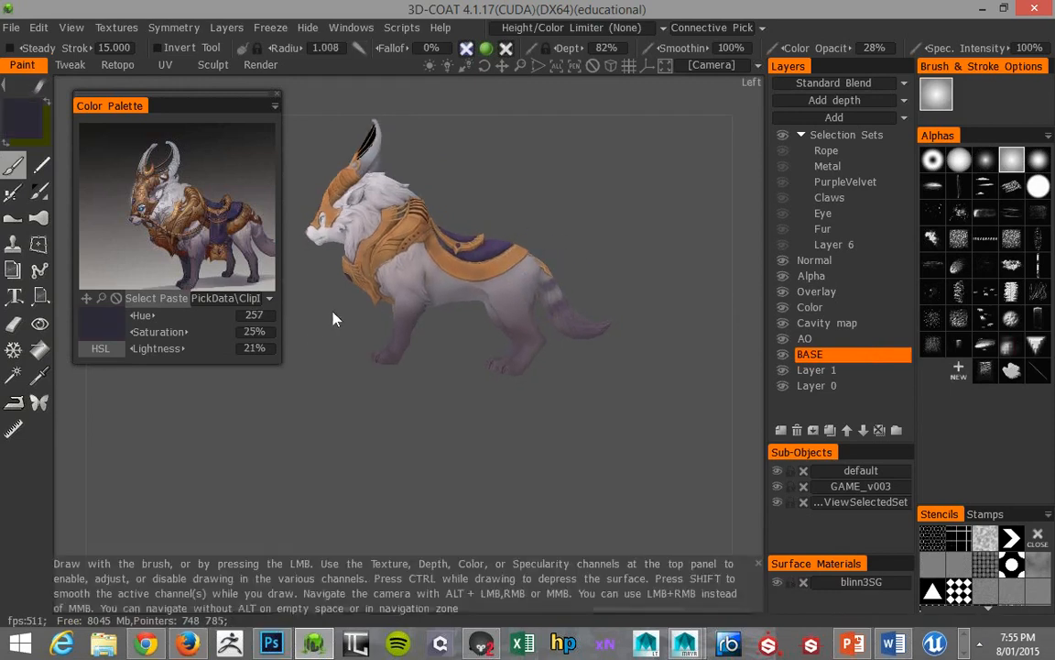
{"action": "key", "text": "bracketright"}
{"action": "key", "text": "bracketright"}
{"action": "key", "text": "bracketright"}
{"action": "left_click_drag", "start_coordinate": [826, 48], "coordinate": [794, 71]}
{"action": "left_click_drag", "start_coordinate": [291, 301], "coordinate": [336, 319], "text": "alt"}
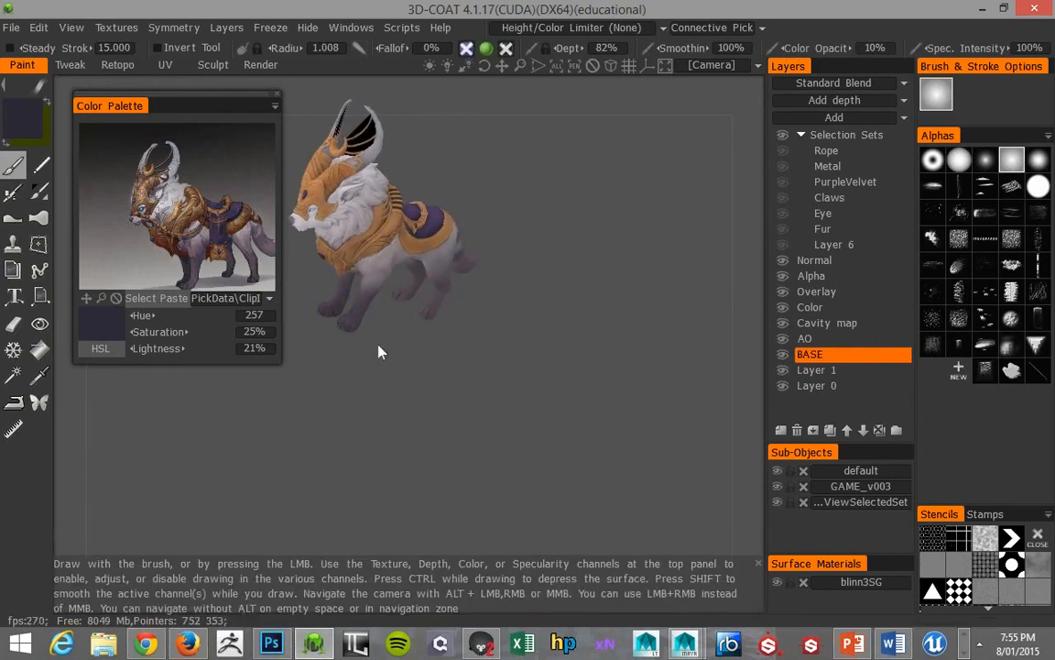
{"action": "left_click_drag", "start_coordinate": [433, 316], "coordinate": [382, 325], "text": "alt"}
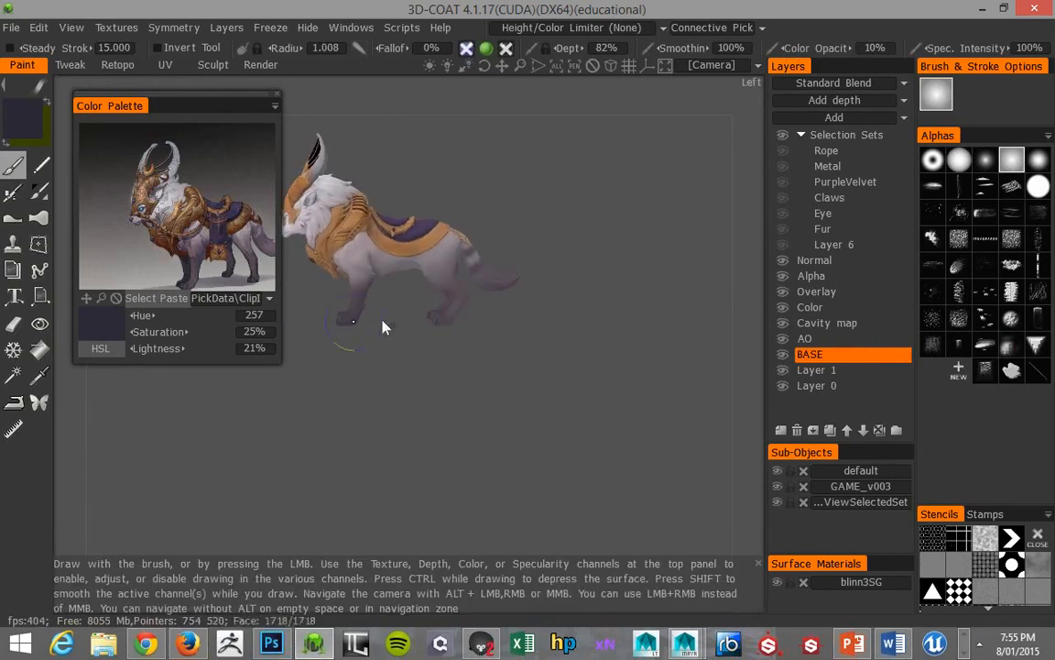